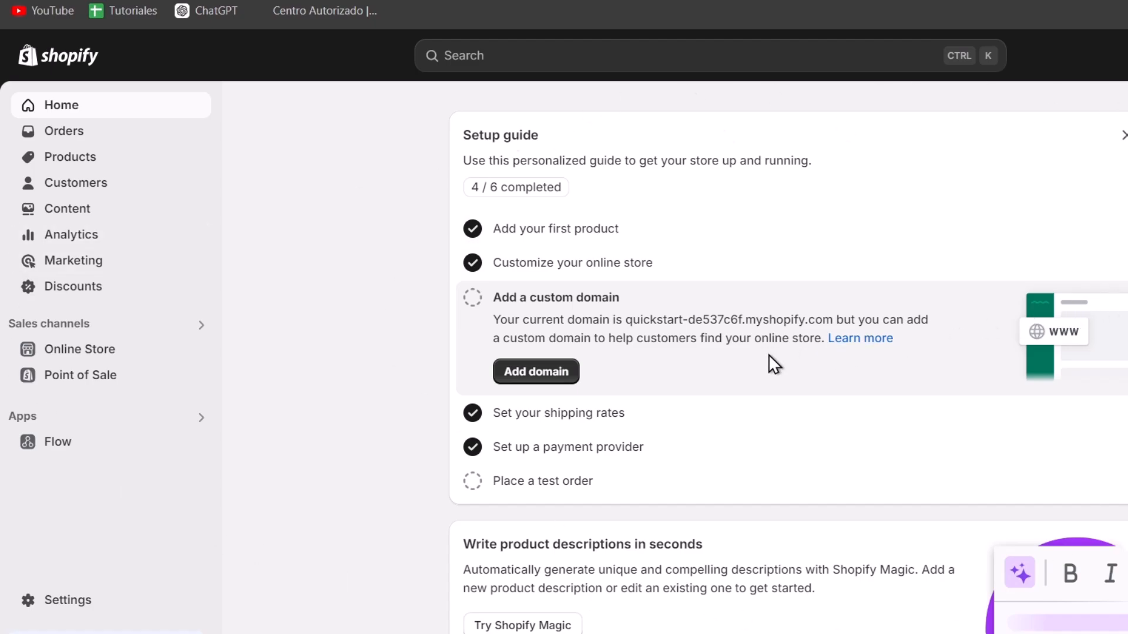
Open the online store's themes and start customizing the current theme, Updated copy of Dawn
{"action": "left_click", "coordinate": [112, 353]}
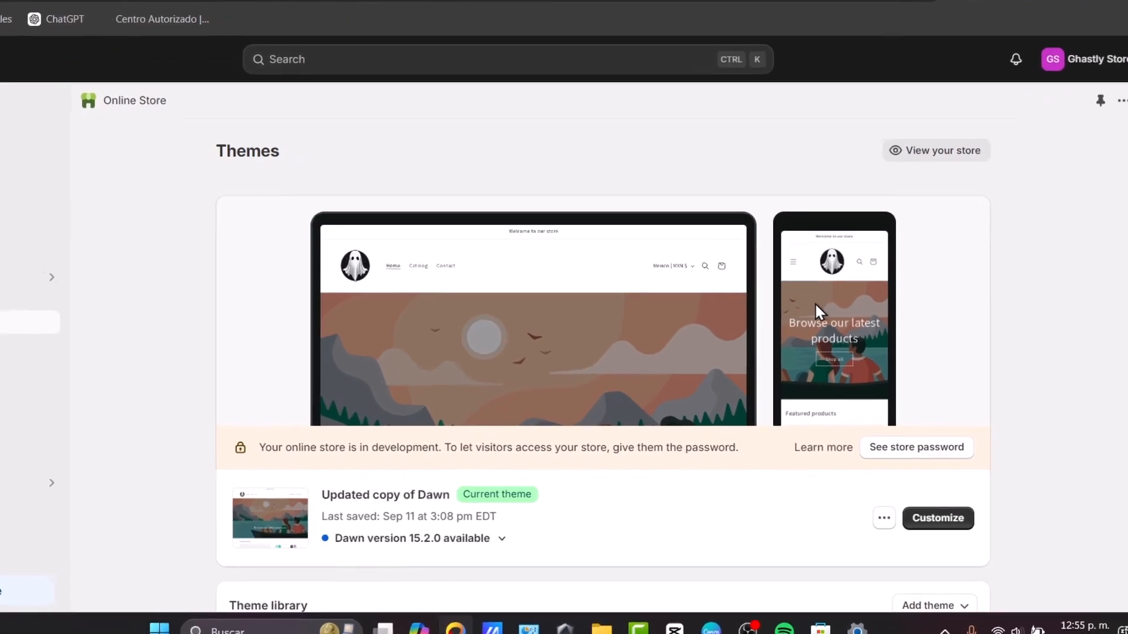
{"action": "scroll", "coordinate": [781, 297], "scroll_direction": "down", "scroll_amount": 5}
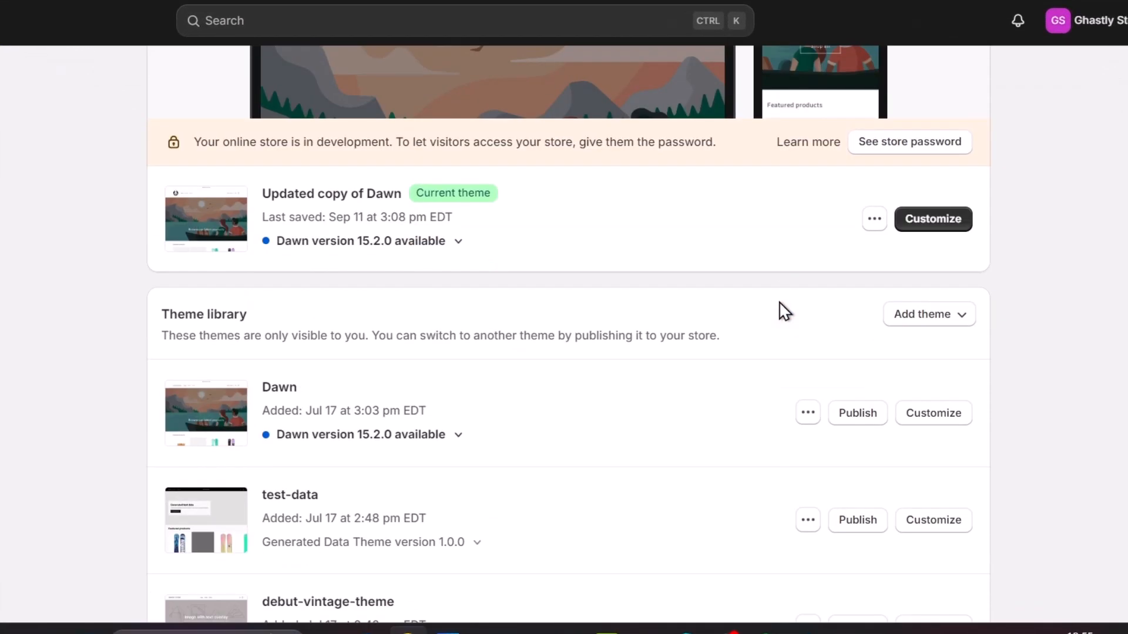
{"action": "scroll", "coordinate": [554, 340], "scroll_direction": "up", "scroll_amount": 2}
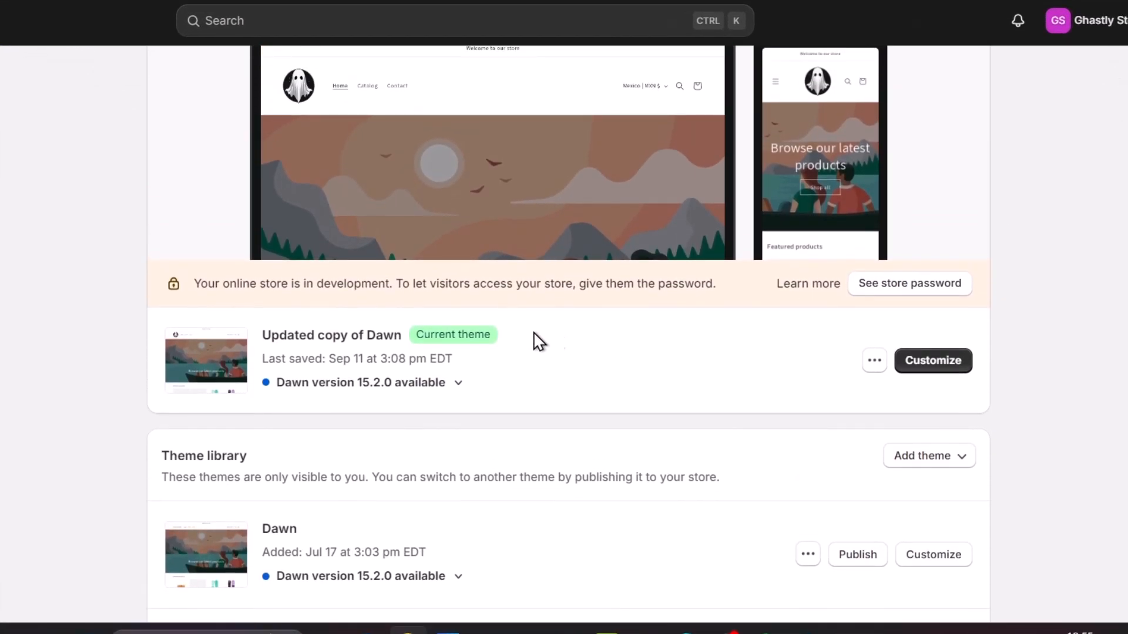
{"action": "left_click_drag", "start_coordinate": [419, 341], "coordinate": [524, 335]}
{"action": "left_click", "coordinate": [498, 340]}
{"action": "left_click", "coordinate": [933, 368]}
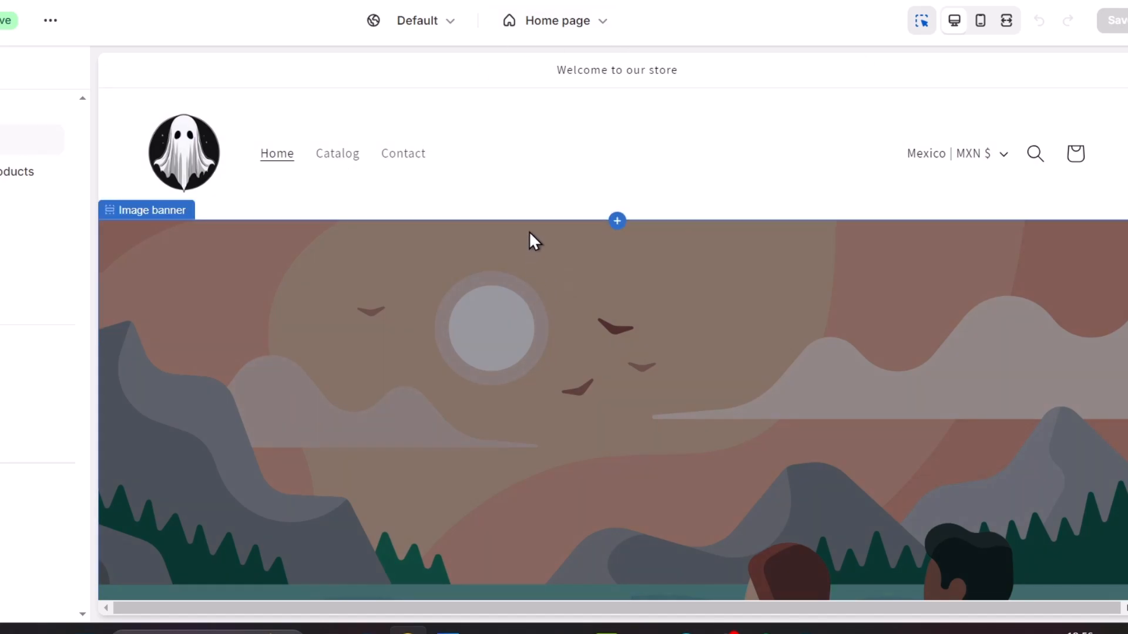
Switch the theme editor from the home page to Checkout and new customer accounts
{"action": "left_click", "coordinate": [546, 26]}
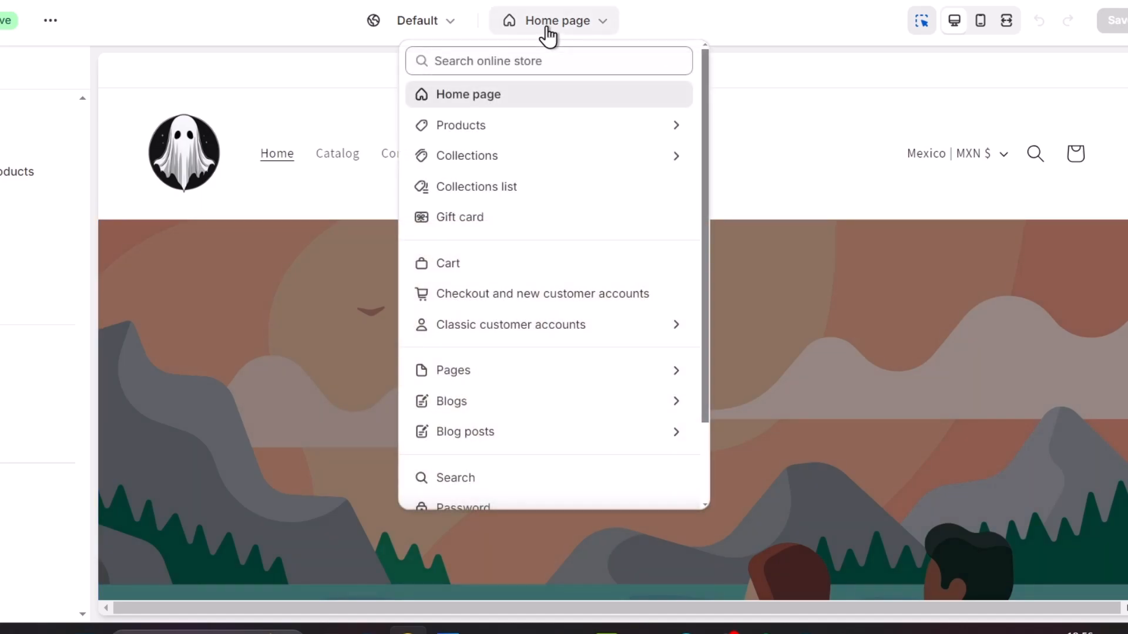
{"action": "scroll", "coordinate": [511, 200], "scroll_direction": "down", "scroll_amount": 2}
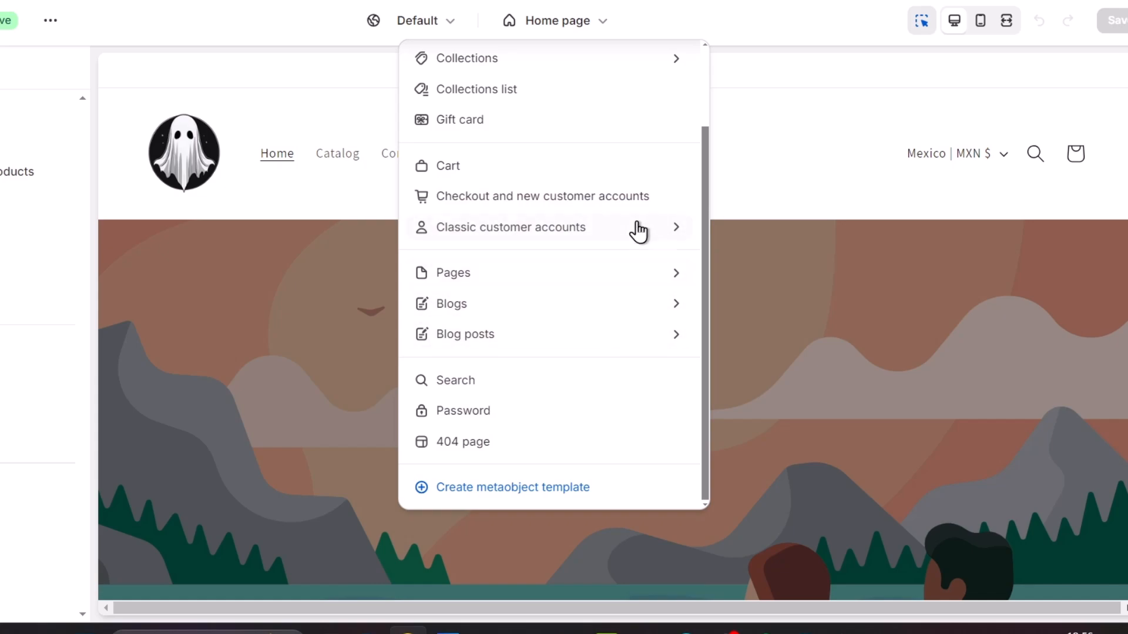
{"action": "left_click", "coordinate": [579, 203]}
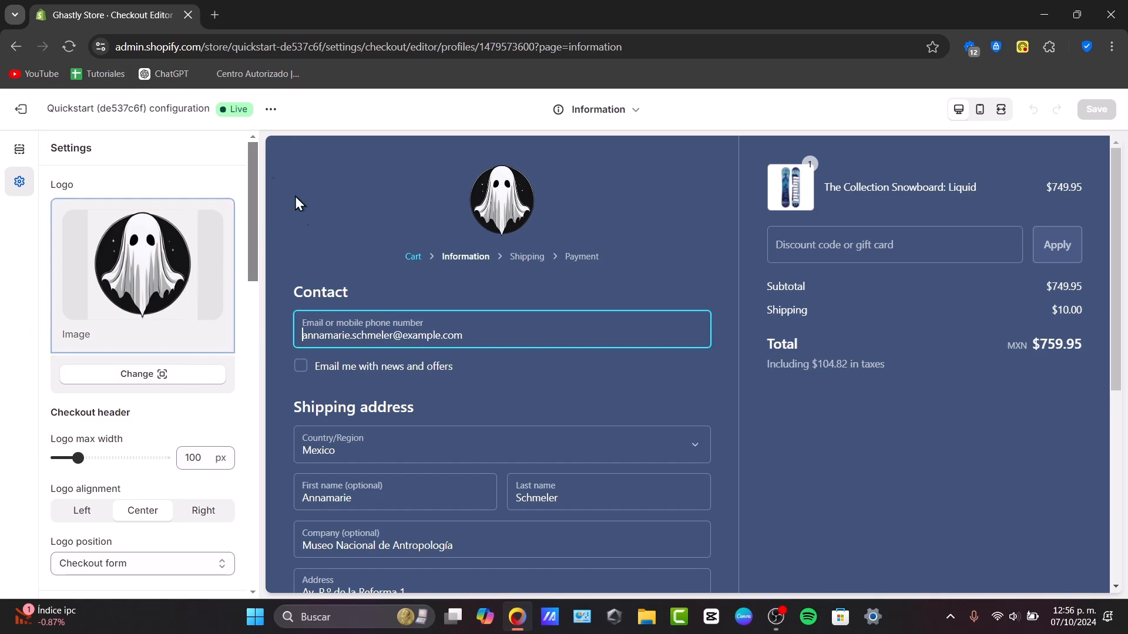
Remove the checkout logo image and add the existing Untitled_design_12 PNG as the logo
{"action": "left_click", "coordinate": [185, 382]}
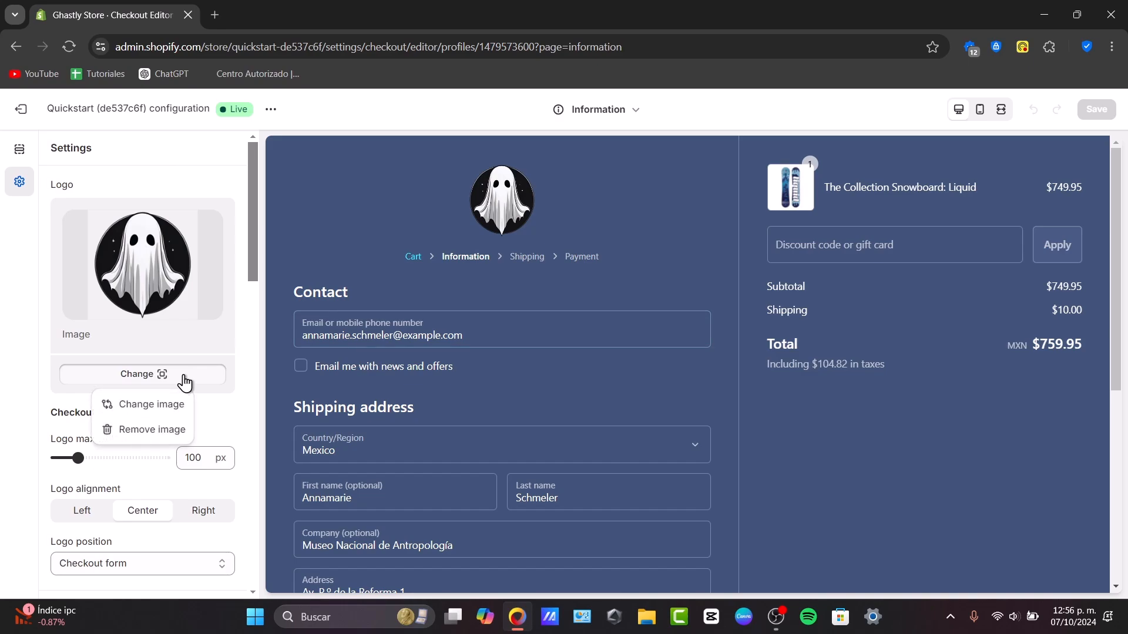
{"action": "left_click", "coordinate": [165, 436]}
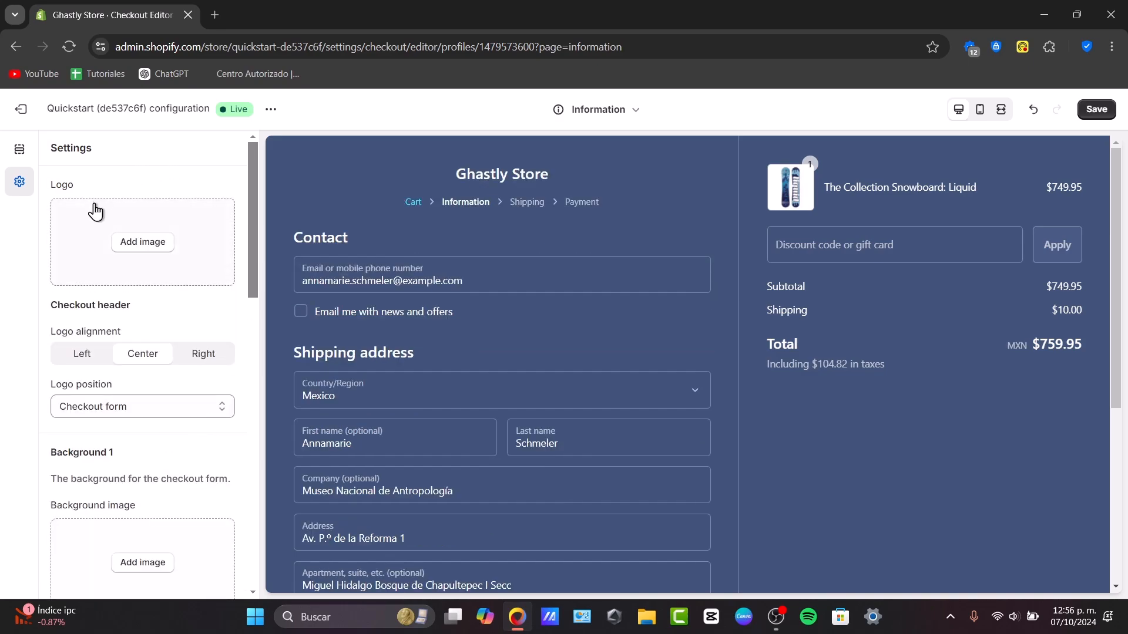
{"action": "left_click", "coordinate": [163, 248]}
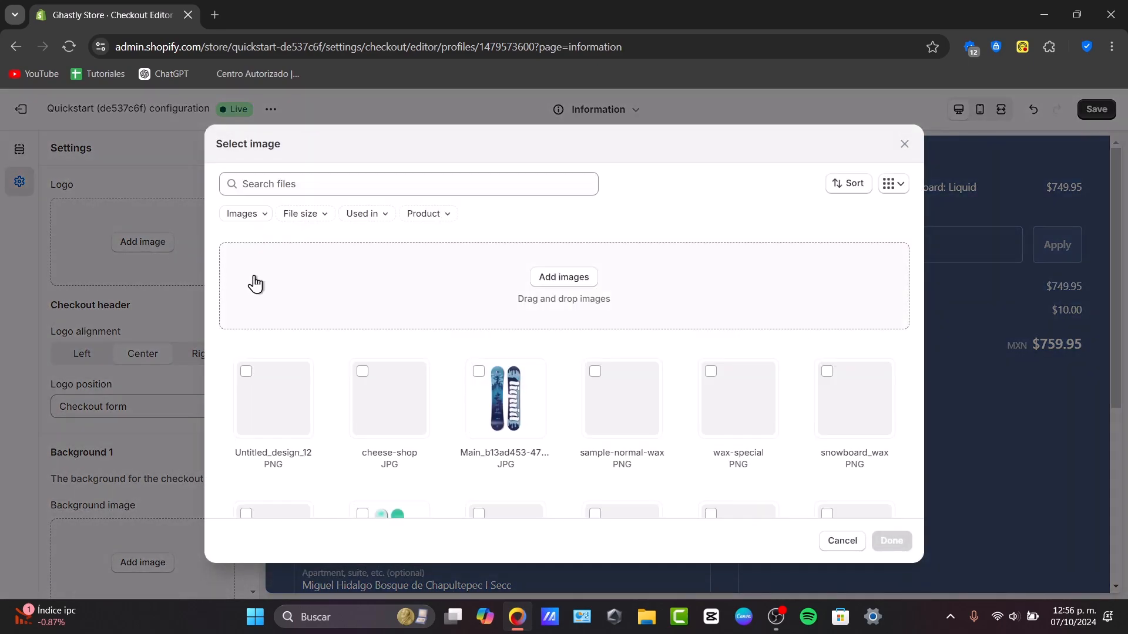
{"action": "left_click", "coordinate": [564, 277]}
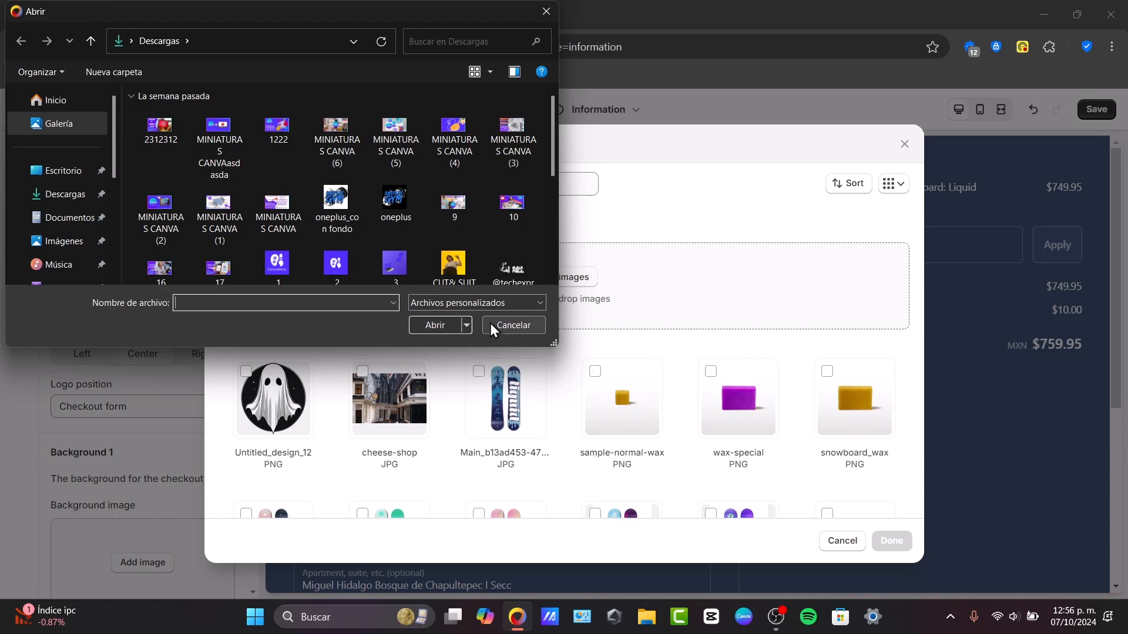
{"action": "left_click", "coordinate": [511, 325]}
{"action": "left_click", "coordinate": [289, 393]}
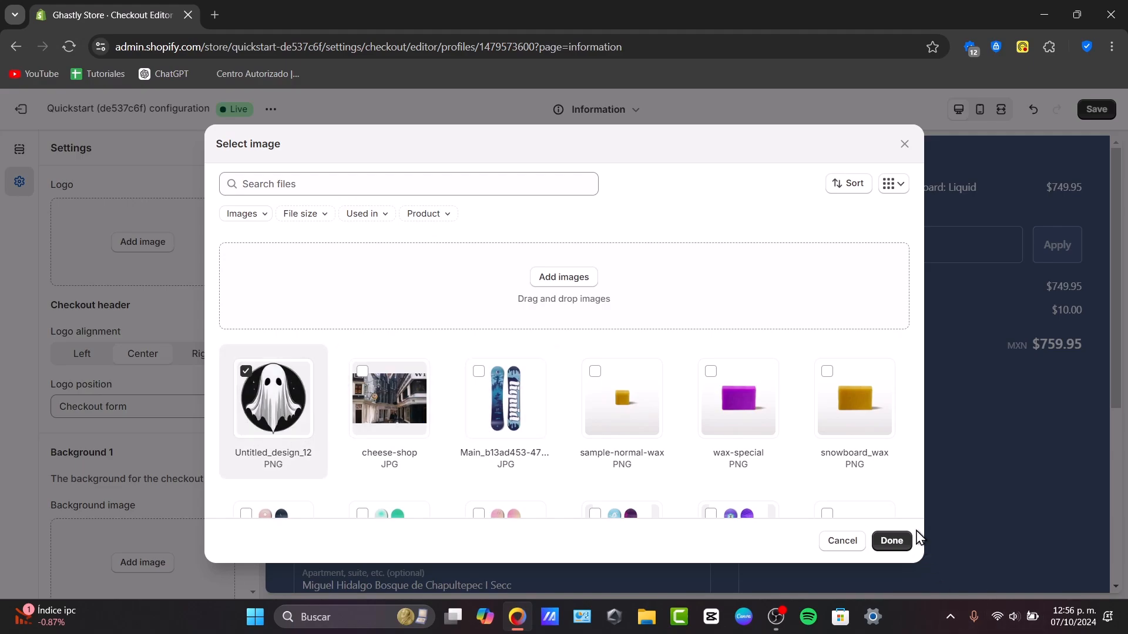
{"action": "left_click", "coordinate": [899, 540]}
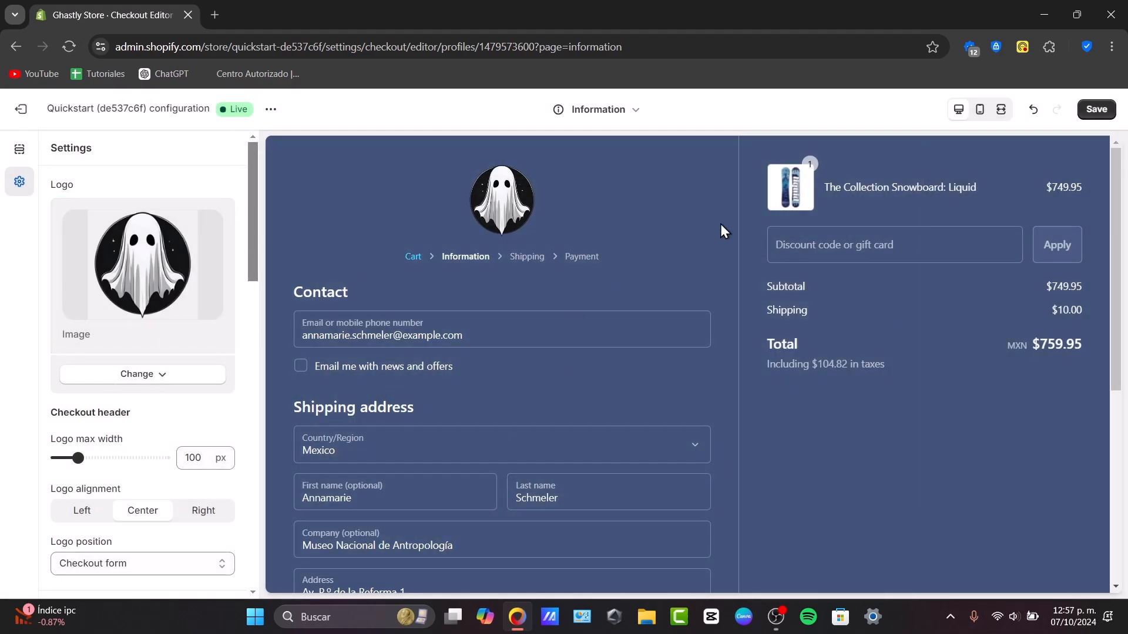
Set the checkout logo's max width to 50 px and its alignment to Right
{"action": "mouse_move", "coordinate": [78, 458]}
{"action": "left_mouse_down"}
{"action": "mouse_move", "coordinate": [54, 457]}
{"action": "mouse_move", "coordinate": [176, 459]}
{"action": "mouse_move", "coordinate": [181, 473]}
{"action": "mouse_move", "coordinate": [164, 457]}
{"action": "mouse_move", "coordinate": [57, 458]}
{"action": "left_mouse_up"}
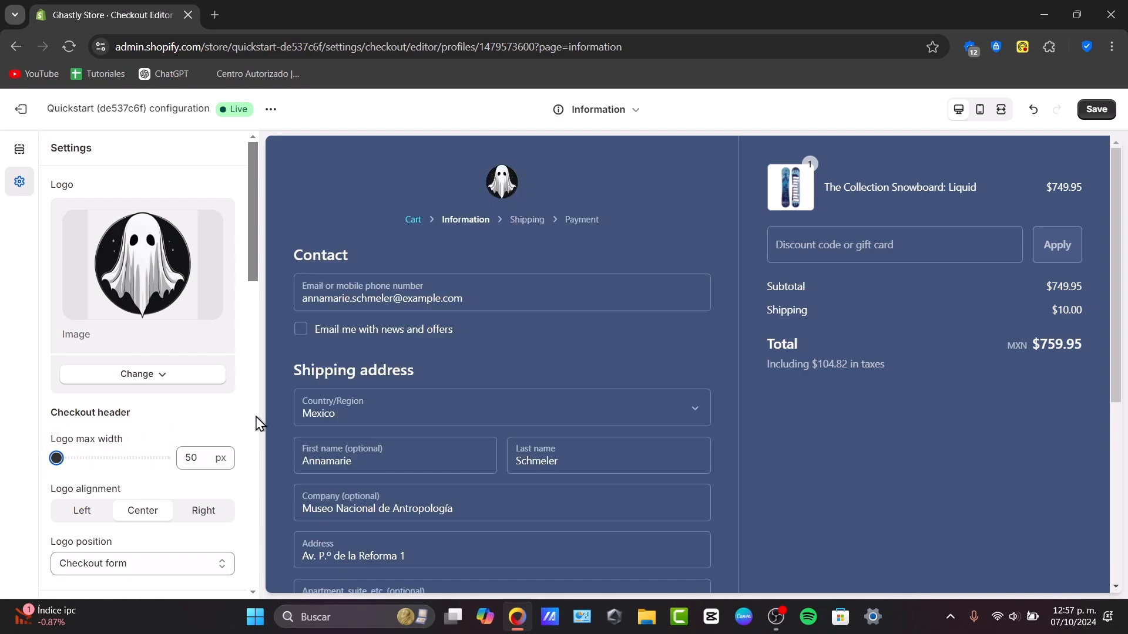
{"action": "left_click", "coordinate": [91, 513]}
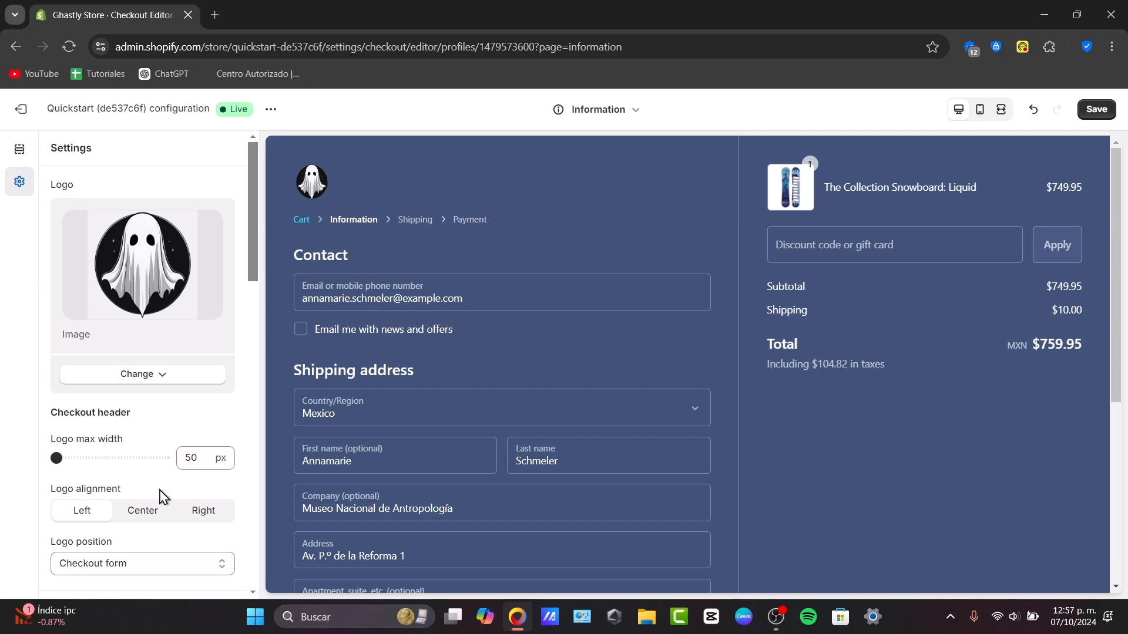
{"action": "left_click", "coordinate": [206, 511]}
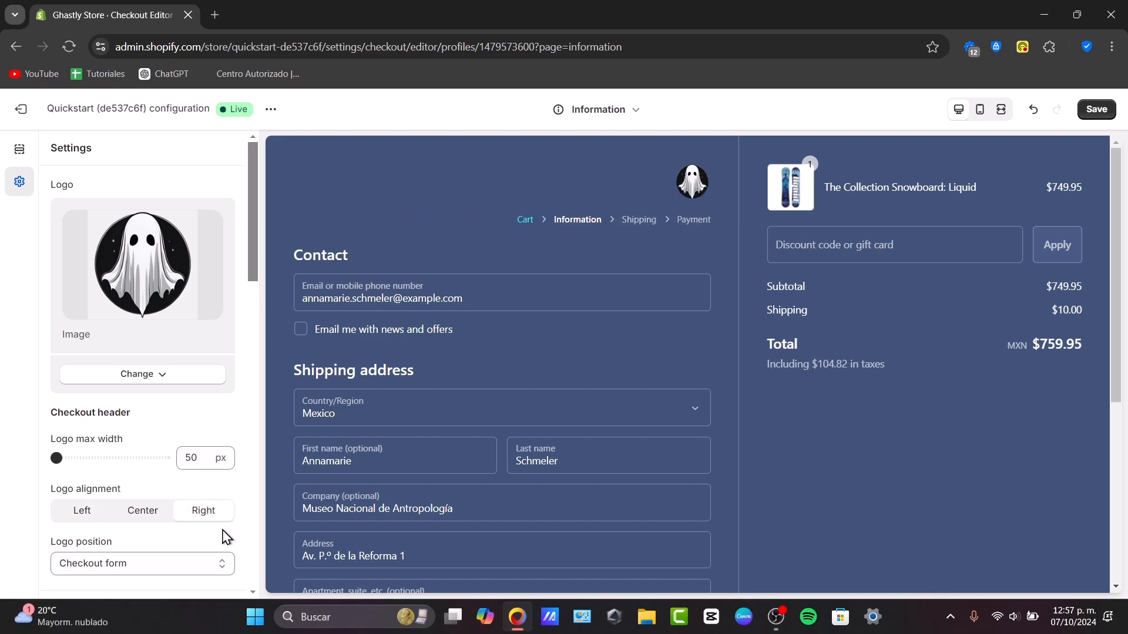
{"action": "left_click", "coordinate": [148, 516]}
{"action": "left_click", "coordinate": [85, 516]}
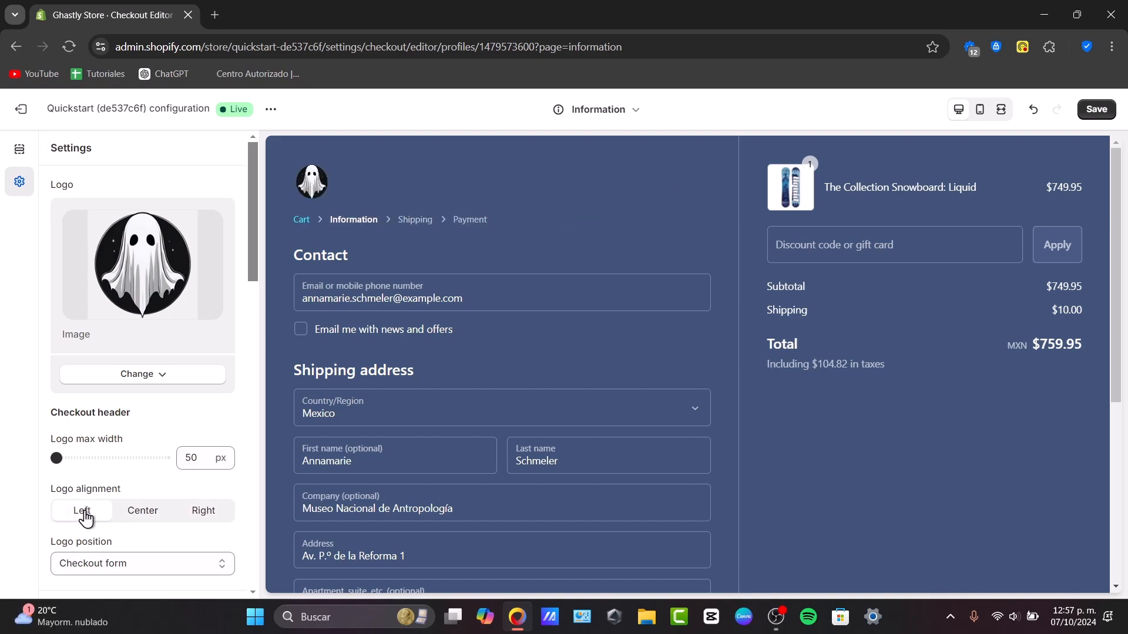
{"action": "left_click", "coordinate": [225, 515]}
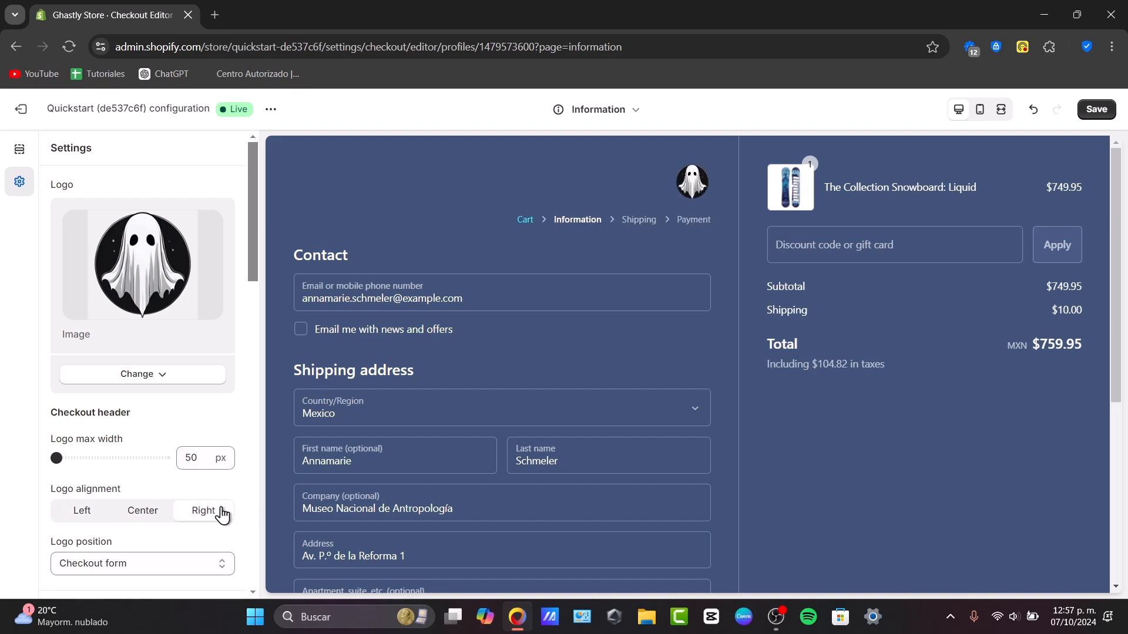
Try the Order summary and Full width logo positions and return the logo to Checkout form
{"action": "scroll", "coordinate": [102, 481], "scroll_direction": "down", "scroll_amount": 4}
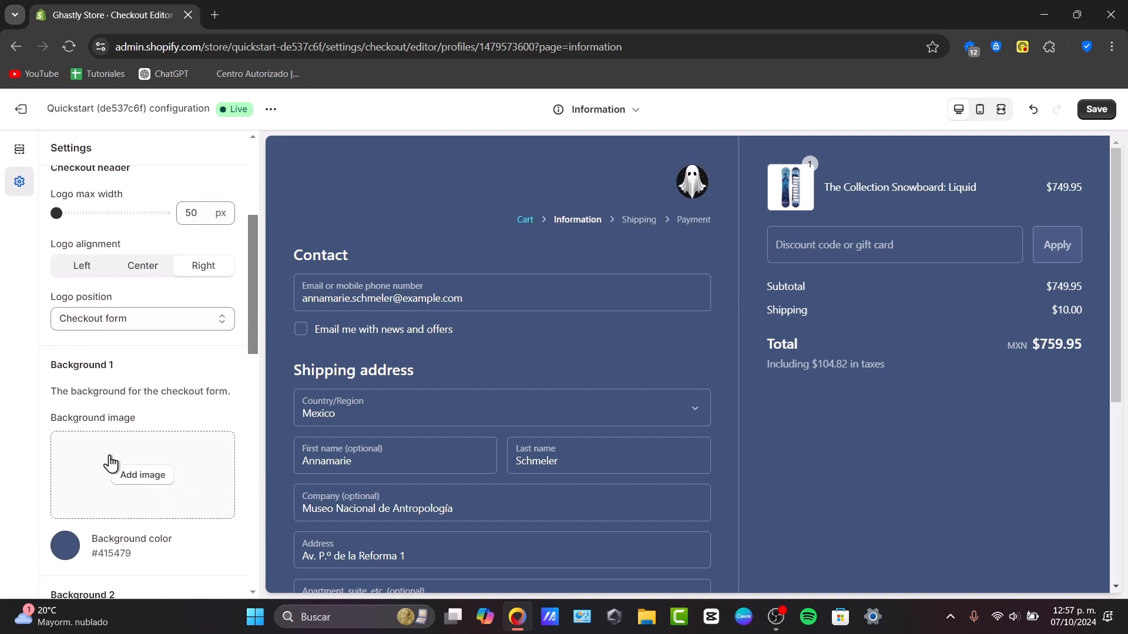
{"action": "left_click", "coordinate": [152, 326]}
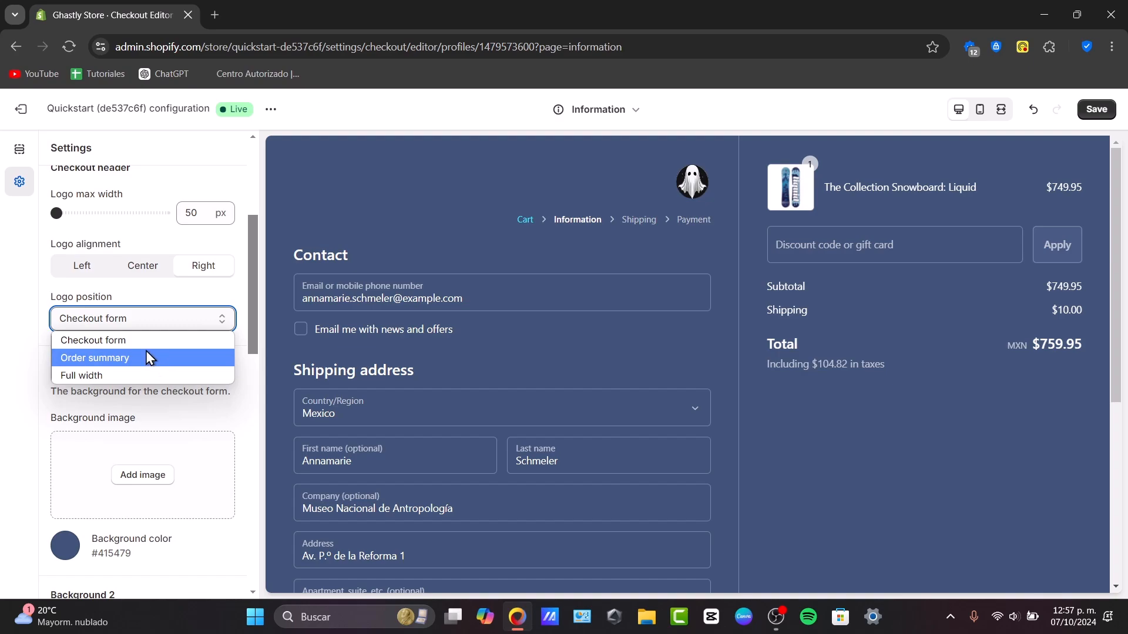
{"action": "left_click", "coordinate": [157, 360]}
{"action": "left_click", "coordinate": [167, 320]}
{"action": "left_click", "coordinate": [160, 376]}
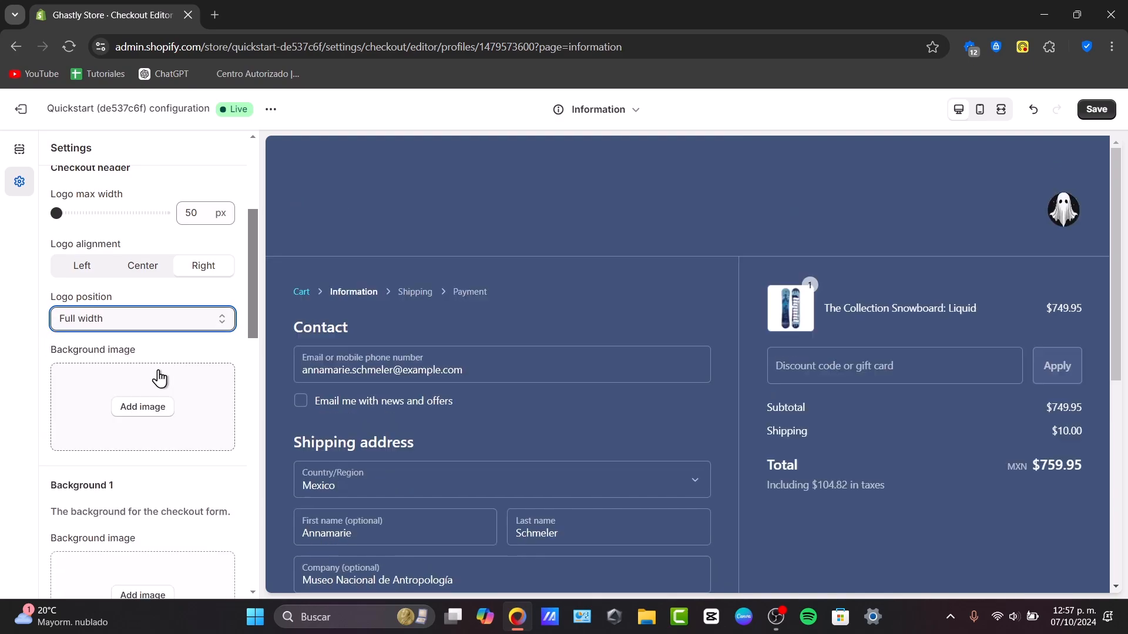
{"action": "left_click", "coordinate": [173, 320]}
{"action": "left_click", "coordinate": [171, 339]}
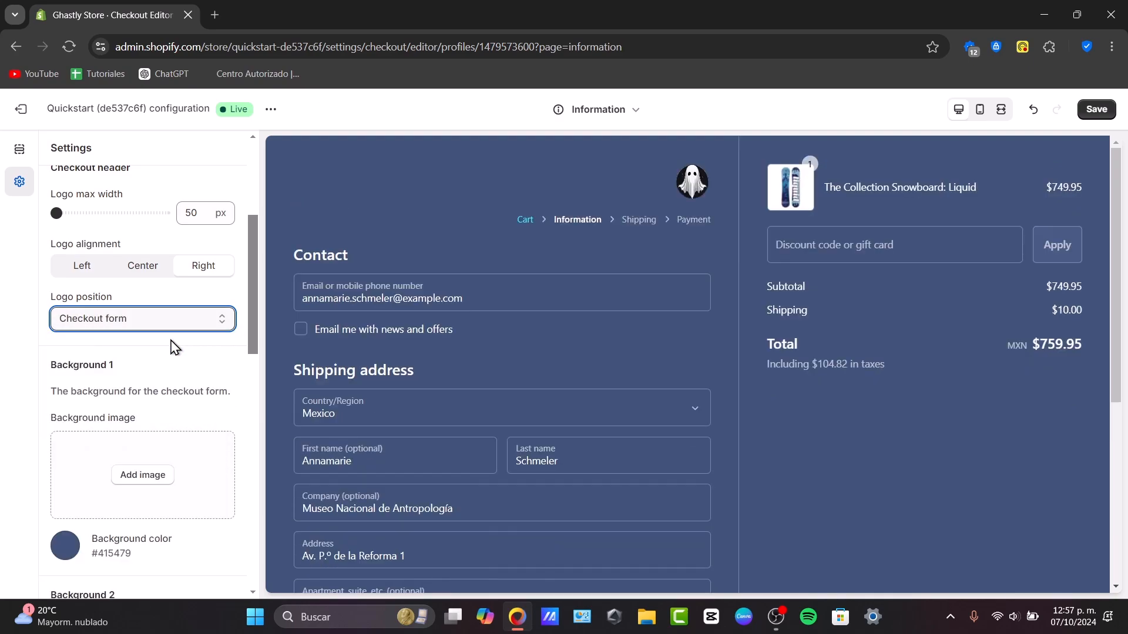
Compare the Order summary and Full width placements for the logo and set its position to Order summary
{"action": "left_click", "coordinate": [201, 322]}
{"action": "left_click", "coordinate": [189, 360]}
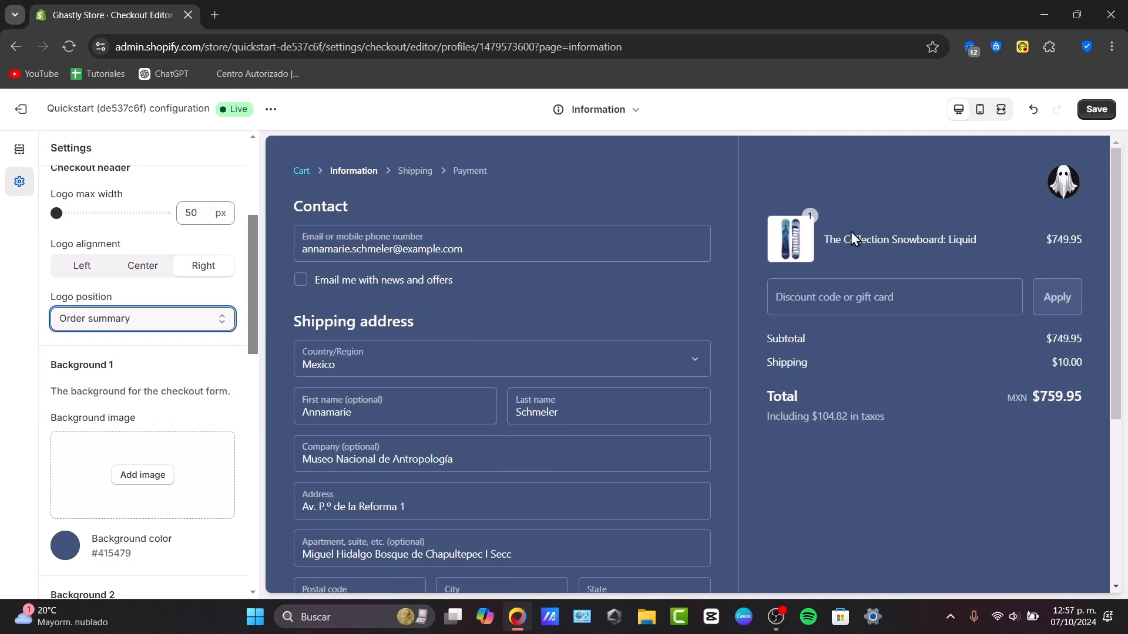
{"action": "left_click", "coordinate": [125, 319]}
{"action": "left_click", "coordinate": [146, 374]}
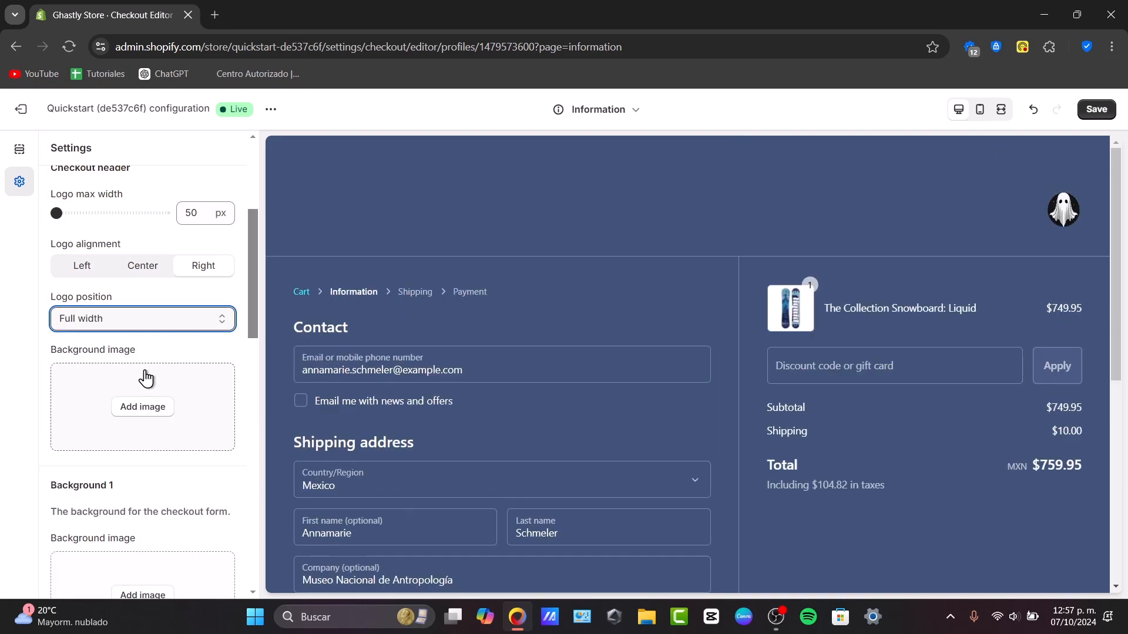
{"action": "left_click", "coordinate": [145, 320]}
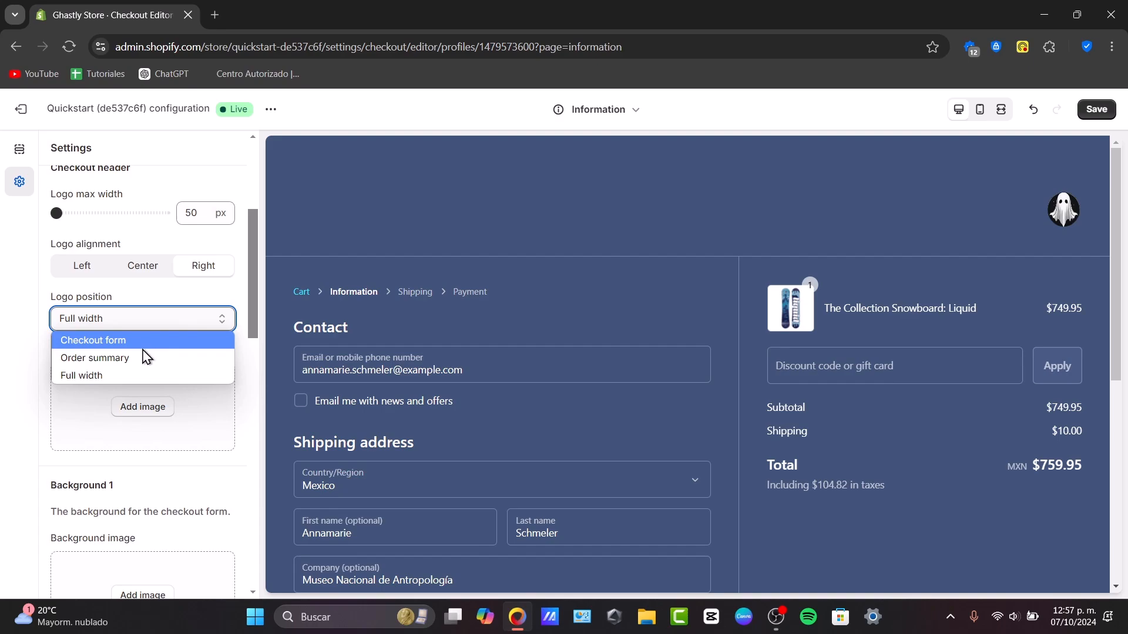
{"action": "left_click", "coordinate": [144, 357]}
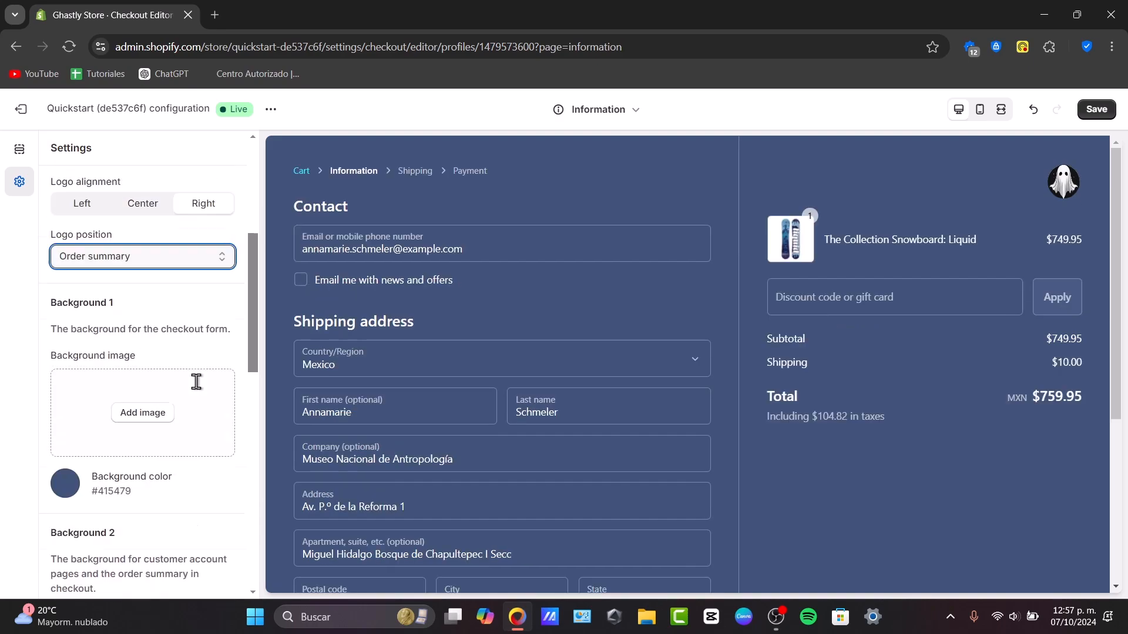
Add the cheese-shop JPG as the Background 1 image of the checkout form
{"action": "scroll", "coordinate": [231, 282], "scroll_direction": "down", "scroll_amount": 4}
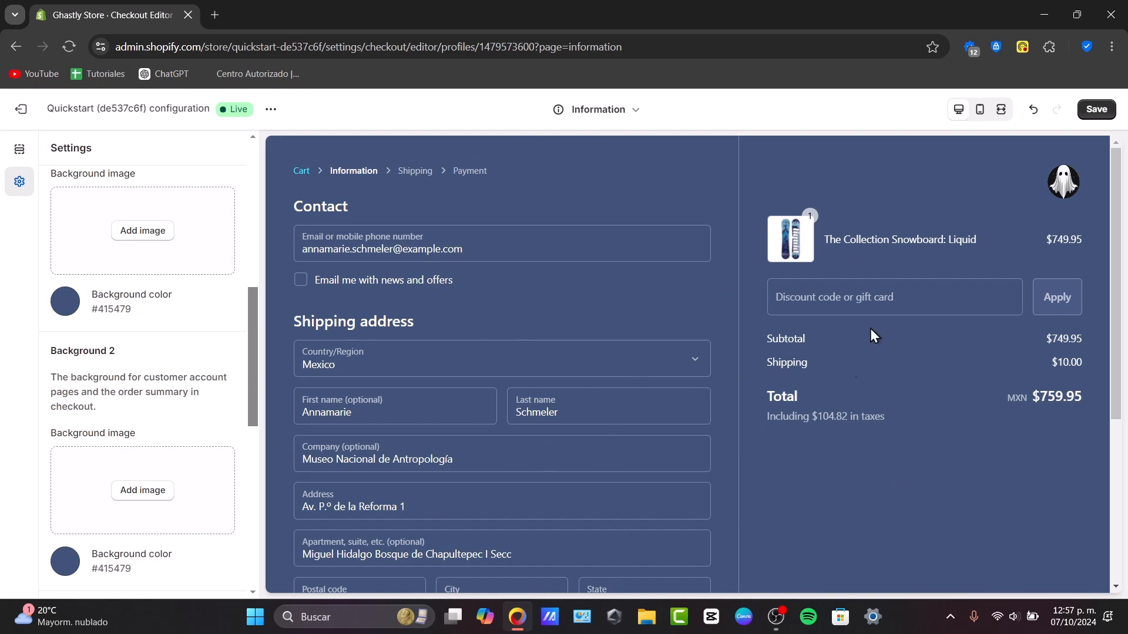
{"action": "scroll", "coordinate": [193, 329], "scroll_direction": "down", "scroll_amount": 10}
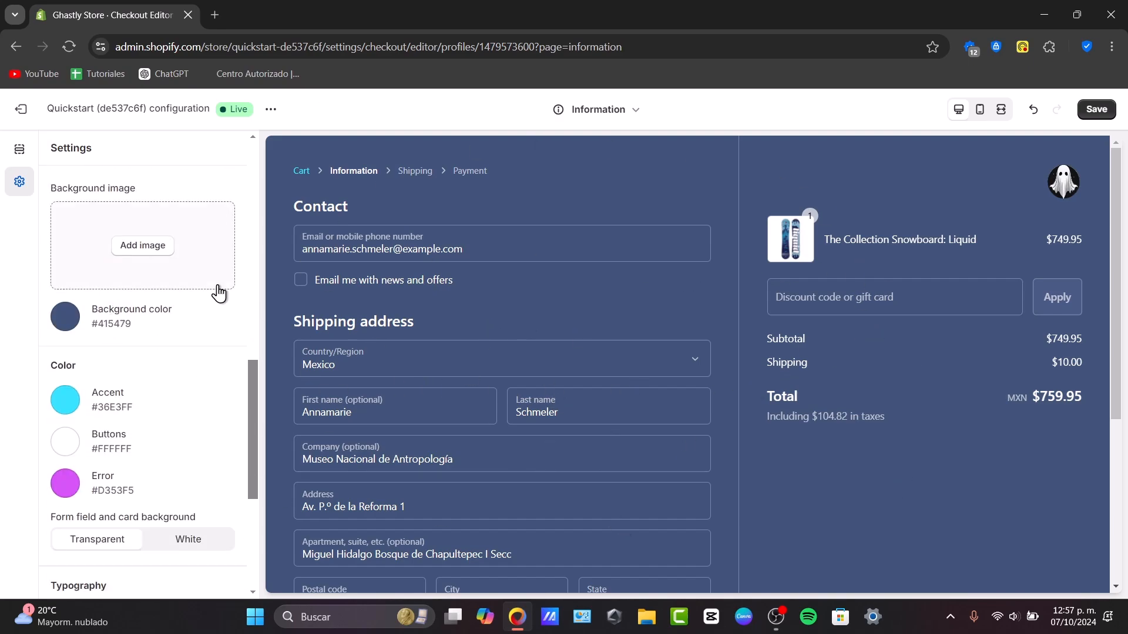
{"action": "scroll", "coordinate": [170, 388], "scroll_direction": "down", "scroll_amount": 1}
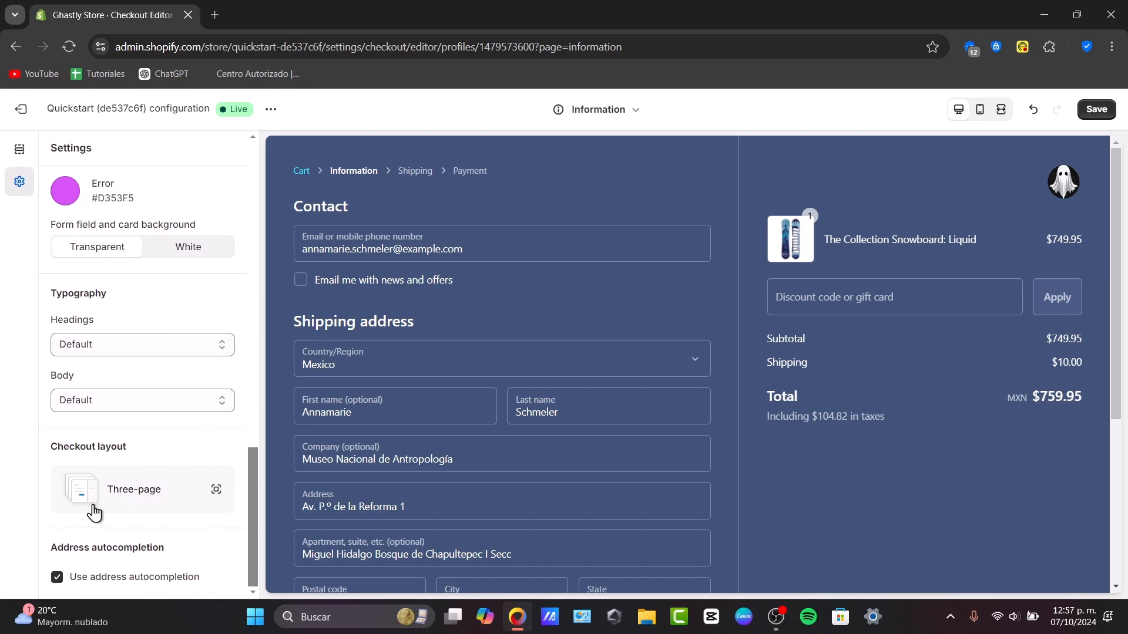
{"action": "left_click_drag", "start_coordinate": [256, 482], "coordinate": [263, 305]}
{"action": "left_click", "coordinate": [167, 292]}
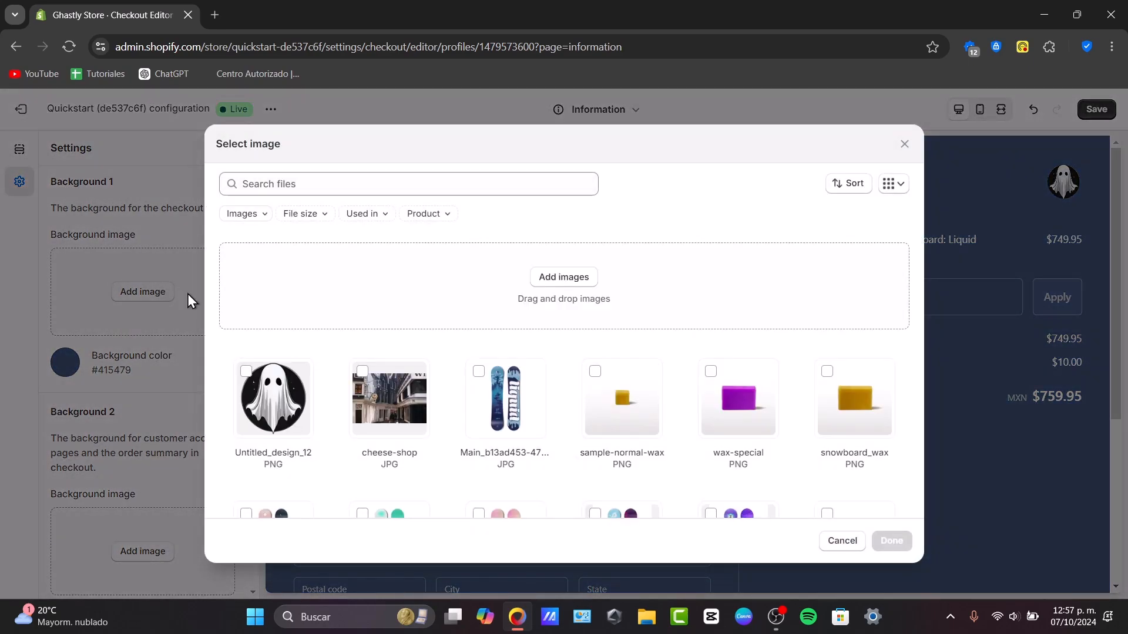
{"action": "left_click", "coordinate": [361, 377]}
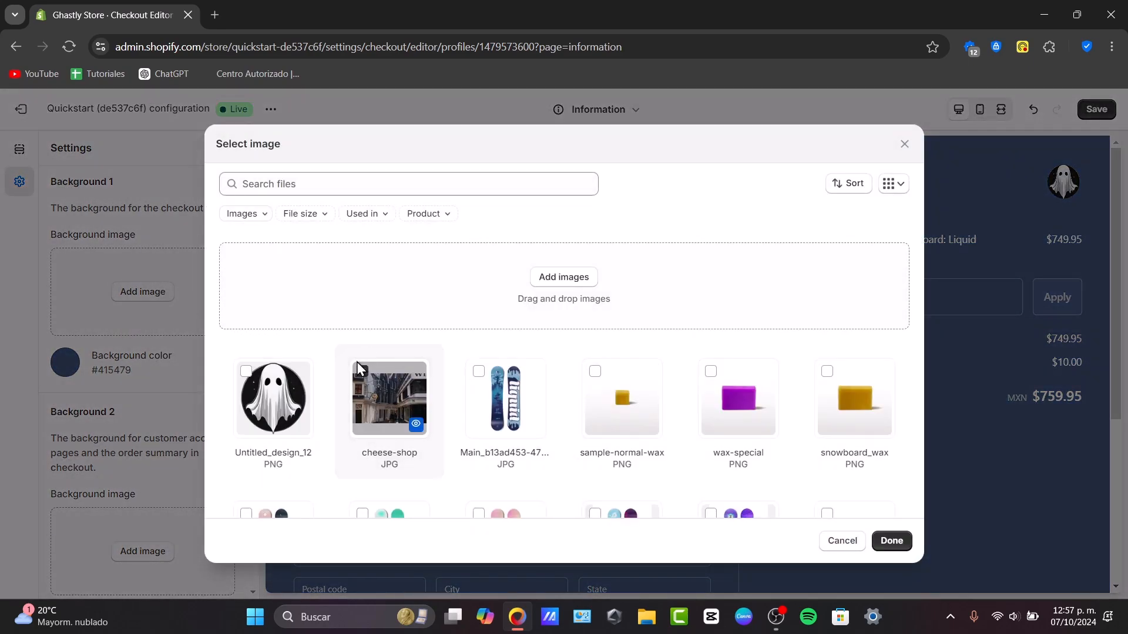
{"action": "left_click", "coordinate": [899, 540]}
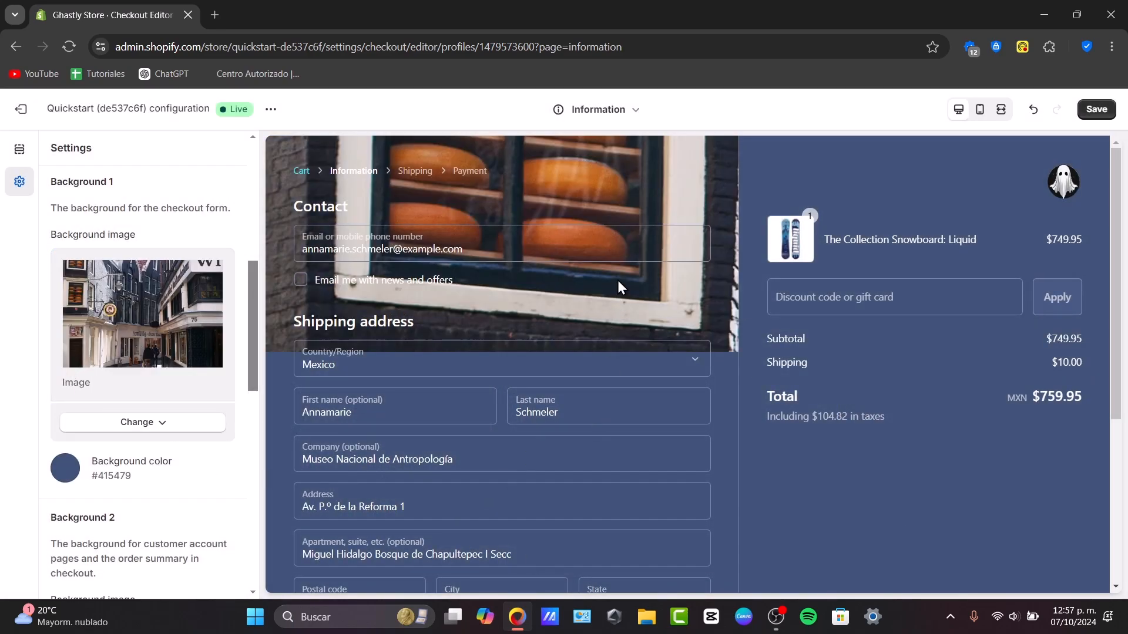
Set the Background 1 color of the checkout form to #FFFFFF
{"action": "scroll", "coordinate": [619, 282], "scroll_direction": "down", "scroll_amount": 5}
{"action": "scroll", "coordinate": [630, 318], "scroll_direction": "up", "scroll_amount": 5}
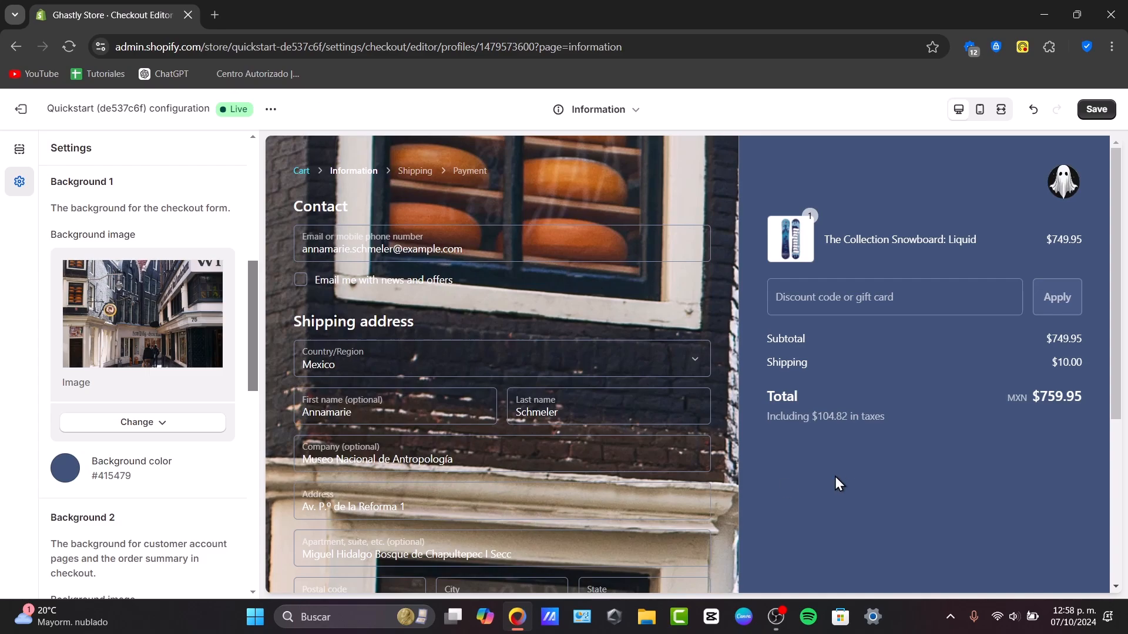
{"action": "scroll", "coordinate": [847, 474], "scroll_direction": "down", "scroll_amount": 5}
{"action": "scroll", "coordinate": [847, 474], "scroll_direction": "up", "scroll_amount": 5}
{"action": "scroll", "coordinate": [325, 482], "scroll_direction": "down", "scroll_amount": 5}
{"action": "scroll", "coordinate": [326, 483], "scroll_direction": "up", "scroll_amount": 5}
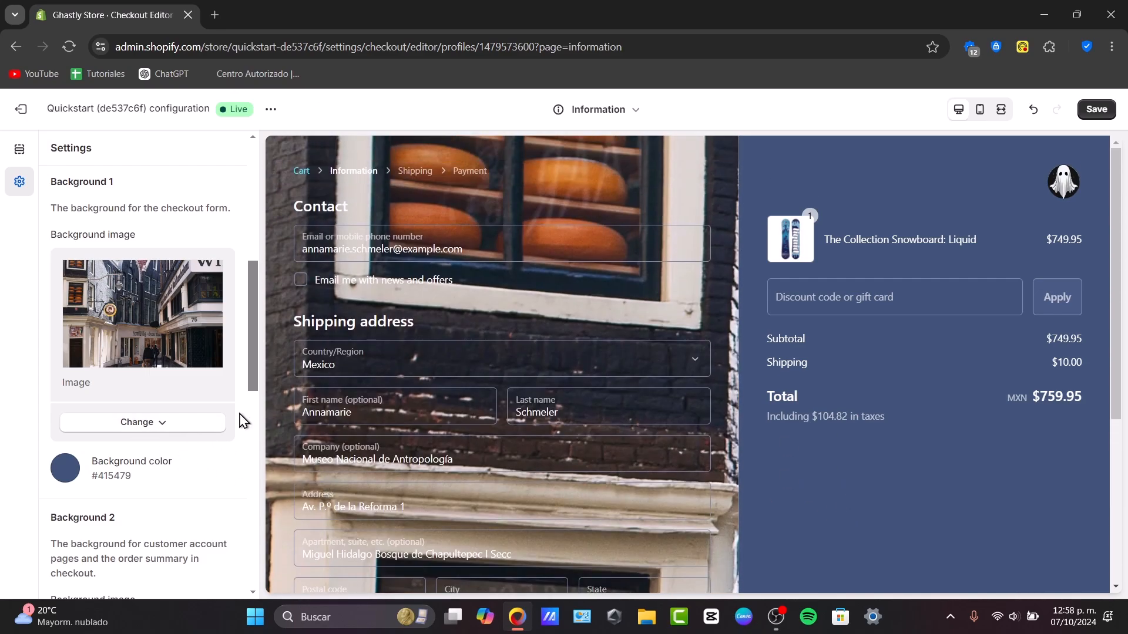
{"action": "left_click", "coordinate": [62, 472]}
{"action": "left_click_drag", "start_coordinate": [160, 374], "coordinate": [25, 241]}
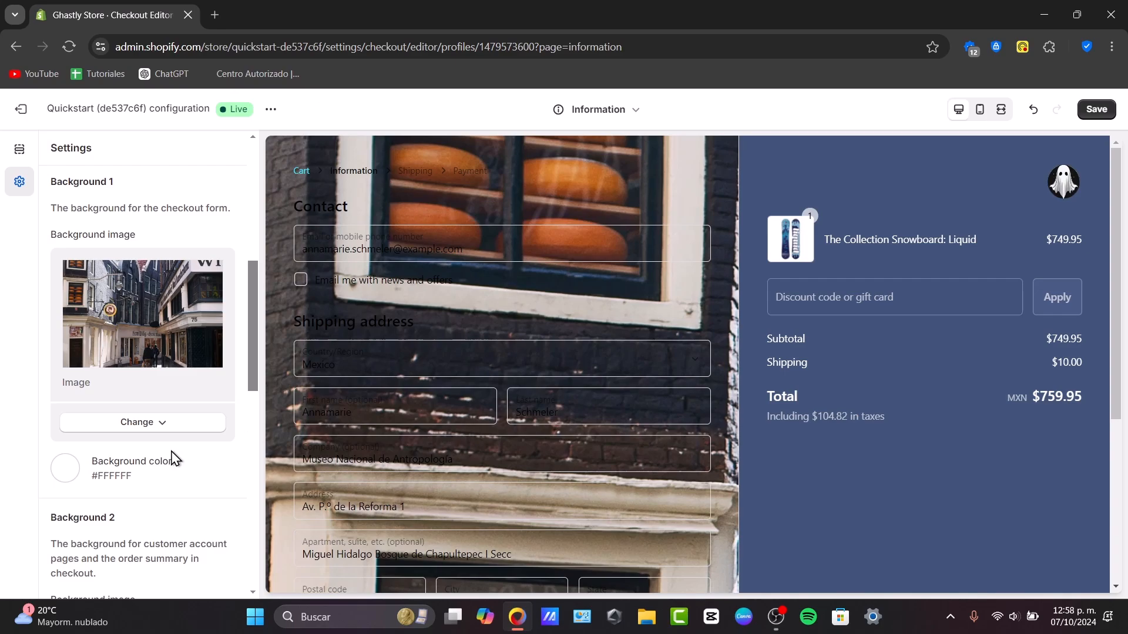
Replace the Background 1 image of the checkout form with the theme_cover_image JPG and check the form
{"action": "left_click", "coordinate": [176, 427]}
{"action": "left_click", "coordinate": [170, 476]}
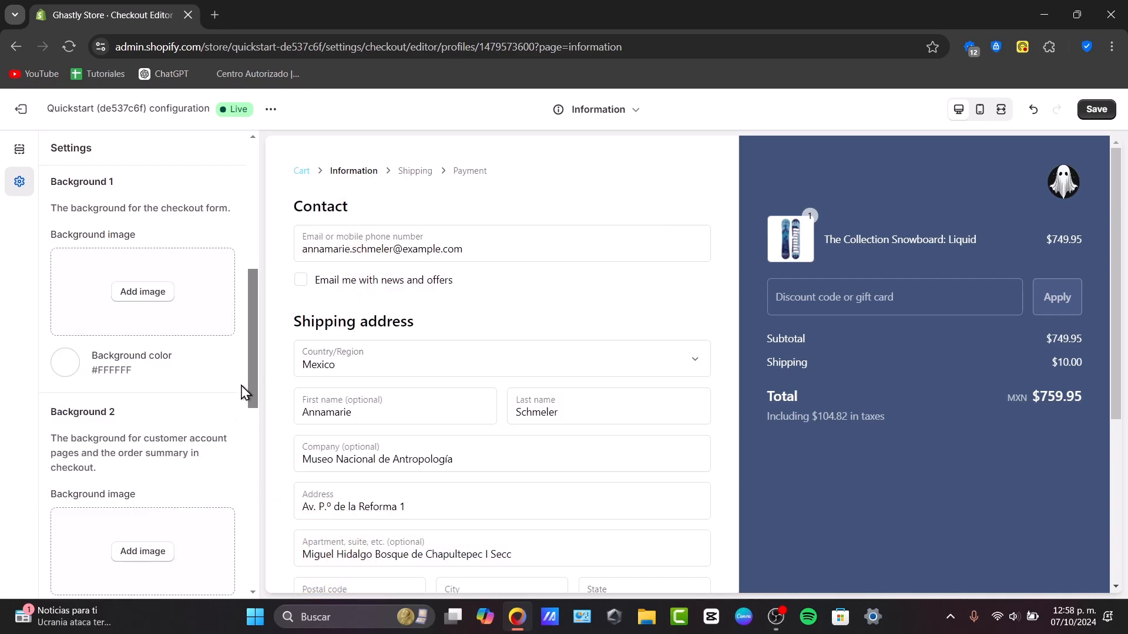
{"action": "left_click", "coordinate": [141, 293]}
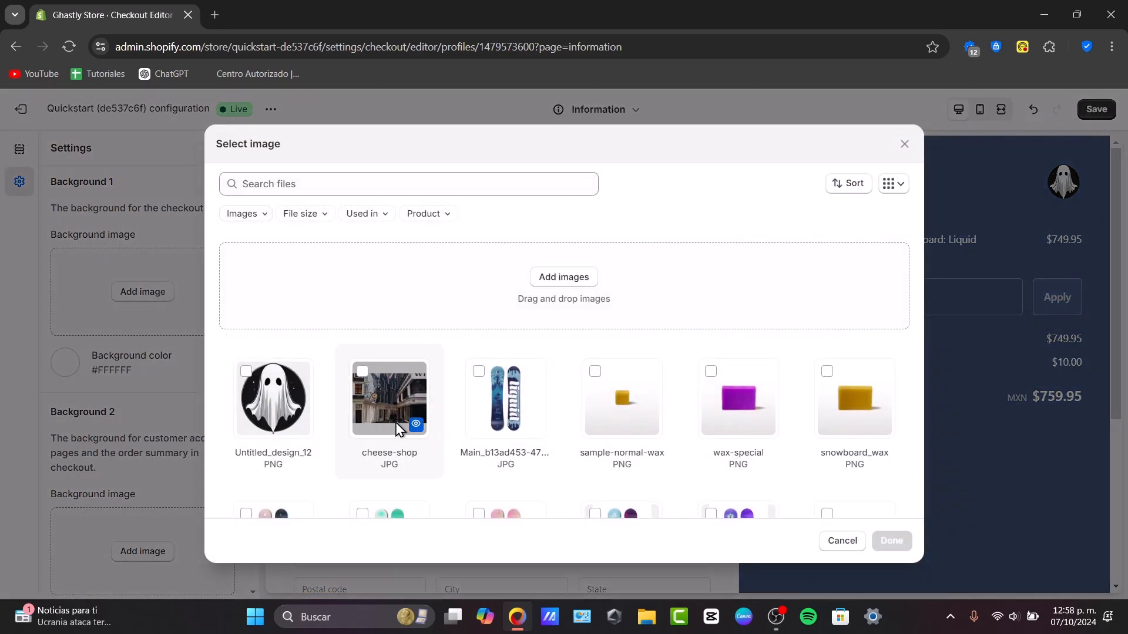
{"action": "scroll", "coordinate": [492, 437], "scroll_direction": "down", "scroll_amount": 1}
{"action": "scroll", "coordinate": [492, 437], "scroll_direction": "down", "scroll_amount": 5}
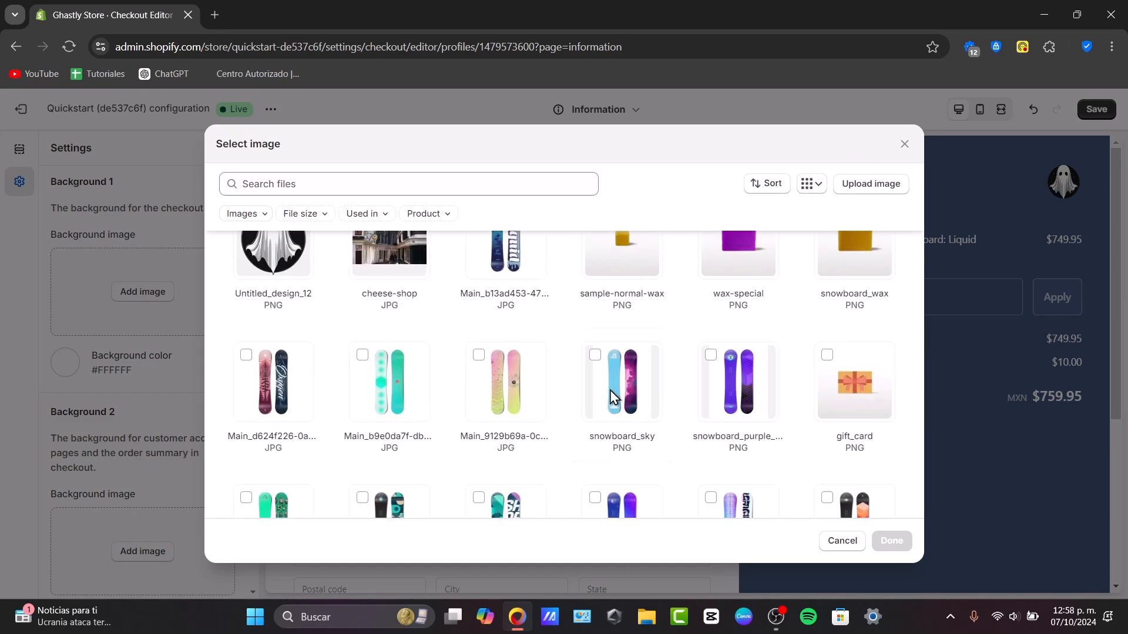
{"action": "left_click", "coordinate": [476, 393]}
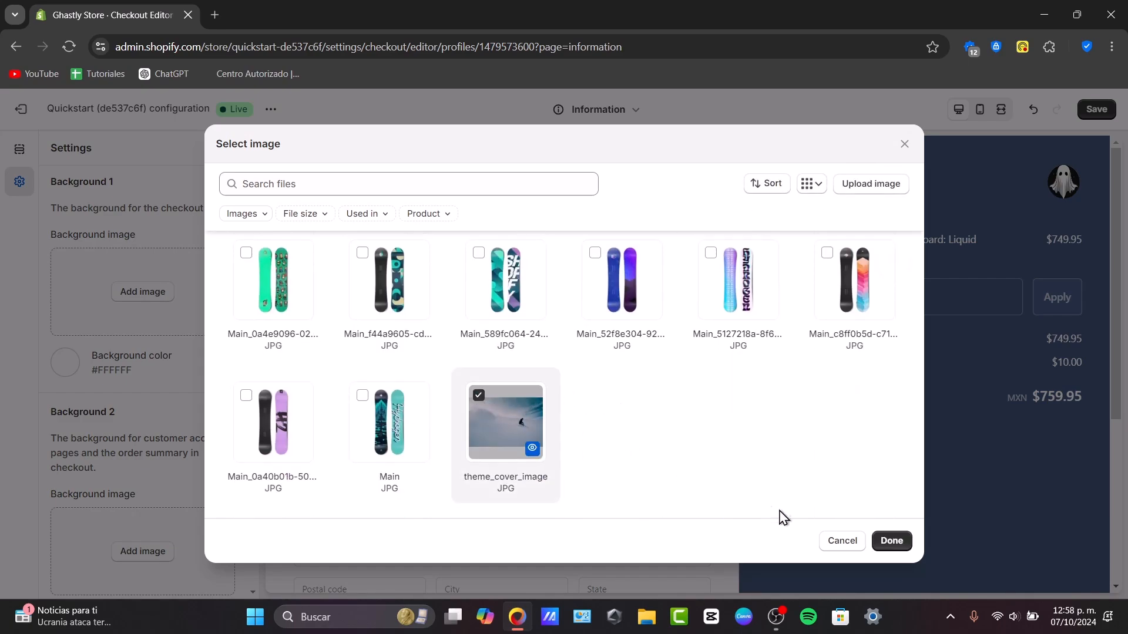
{"action": "left_click", "coordinate": [885, 544]}
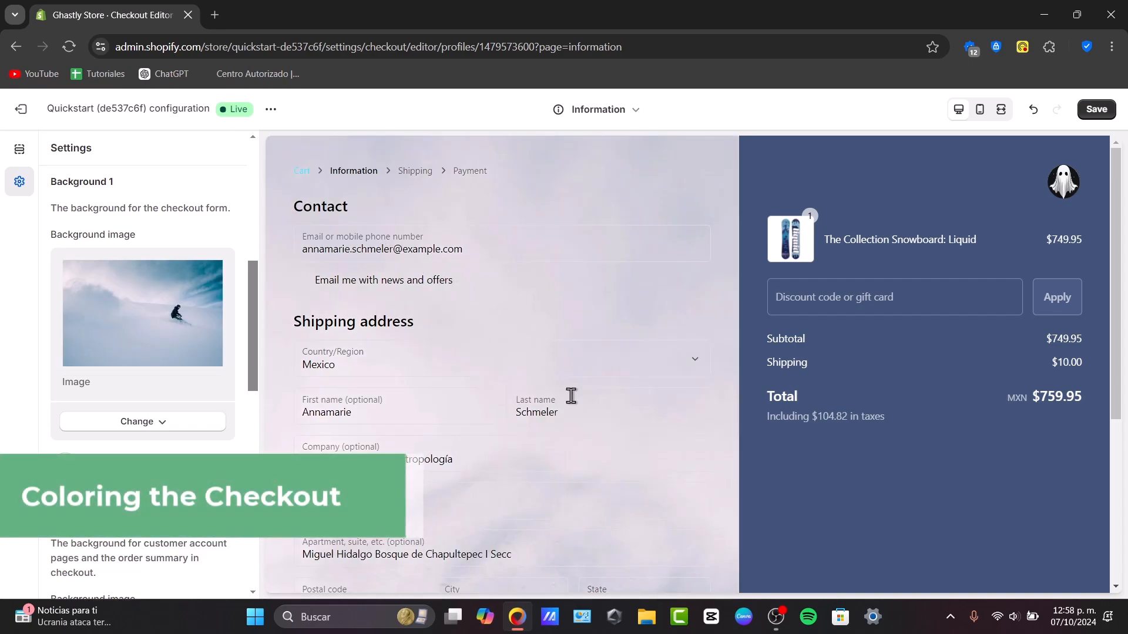
{"action": "scroll", "coordinate": [573, 401], "scroll_direction": "down", "scroll_amount": 5}
{"action": "scroll", "coordinate": [576, 404], "scroll_direction": "up", "scroll_amount": 6}
{"action": "scroll", "coordinate": [576, 405], "scroll_direction": "down", "scroll_amount": 5}
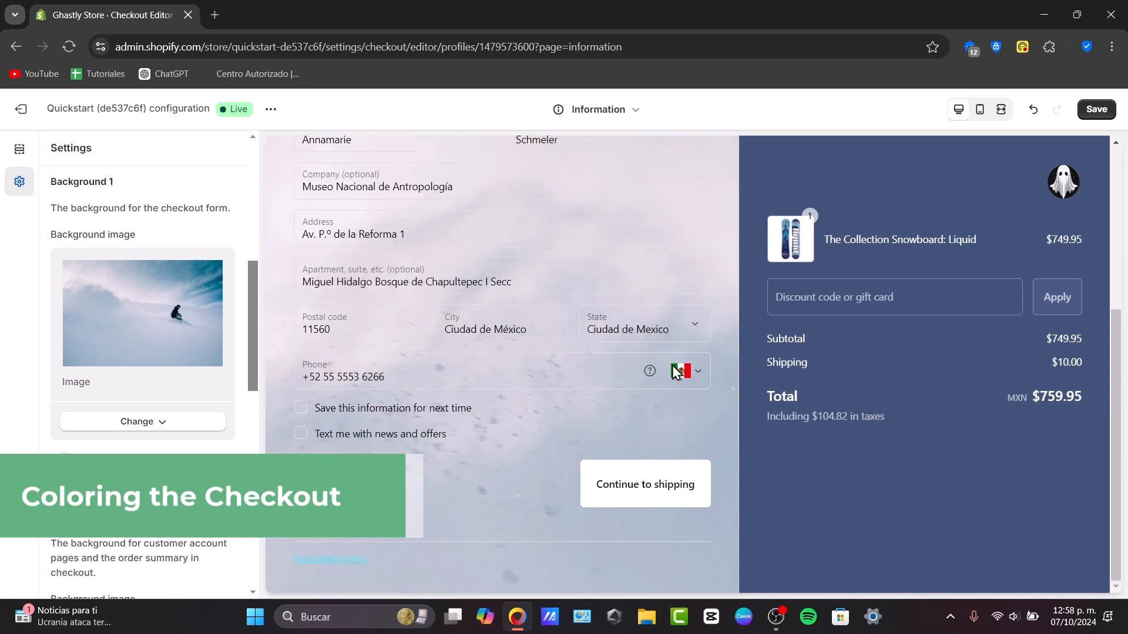
{"action": "scroll", "coordinate": [446, 385], "scroll_direction": "up", "scroll_amount": 5}
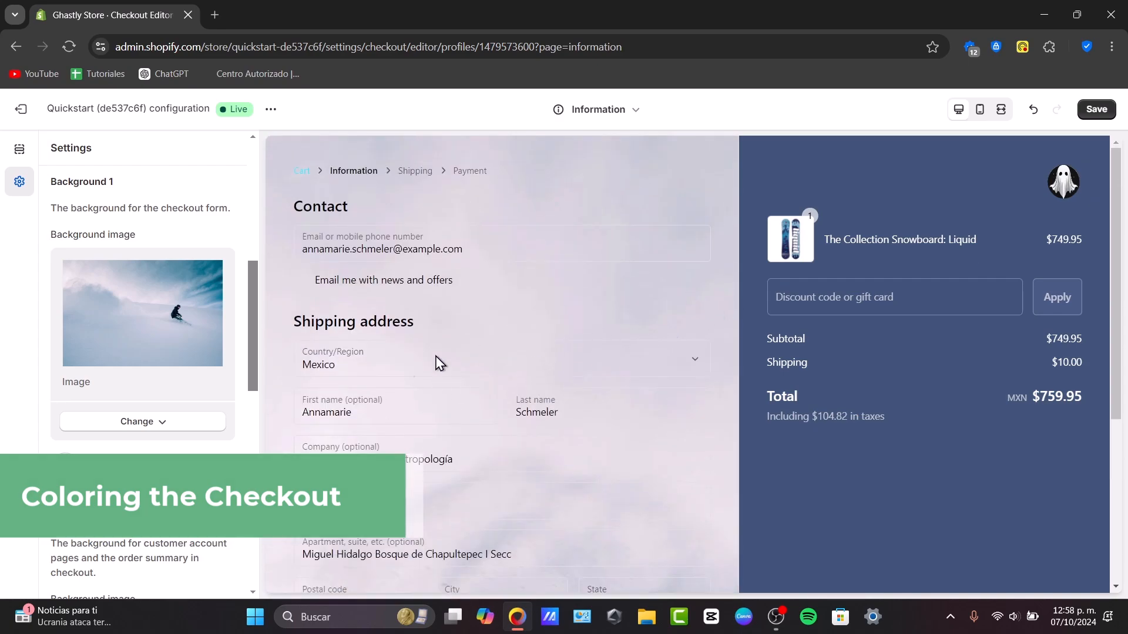
Add the theme_cover_image JPG as the Background 2 image for the order summary
{"action": "scroll", "coordinate": [152, 235], "scroll_direction": "down", "scroll_amount": 8}
{"action": "scroll", "coordinate": [164, 264], "scroll_direction": "up", "scroll_amount": 4}
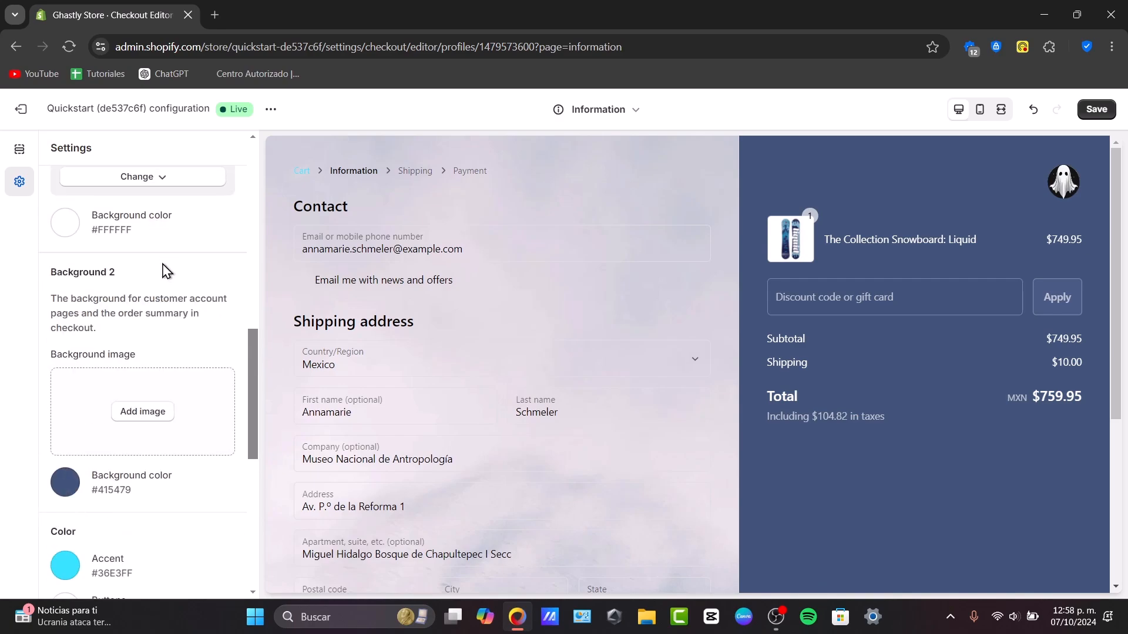
{"action": "left_click", "coordinate": [154, 409]}
{"action": "scroll", "coordinate": [528, 411], "scroll_direction": "down", "scroll_amount": 5}
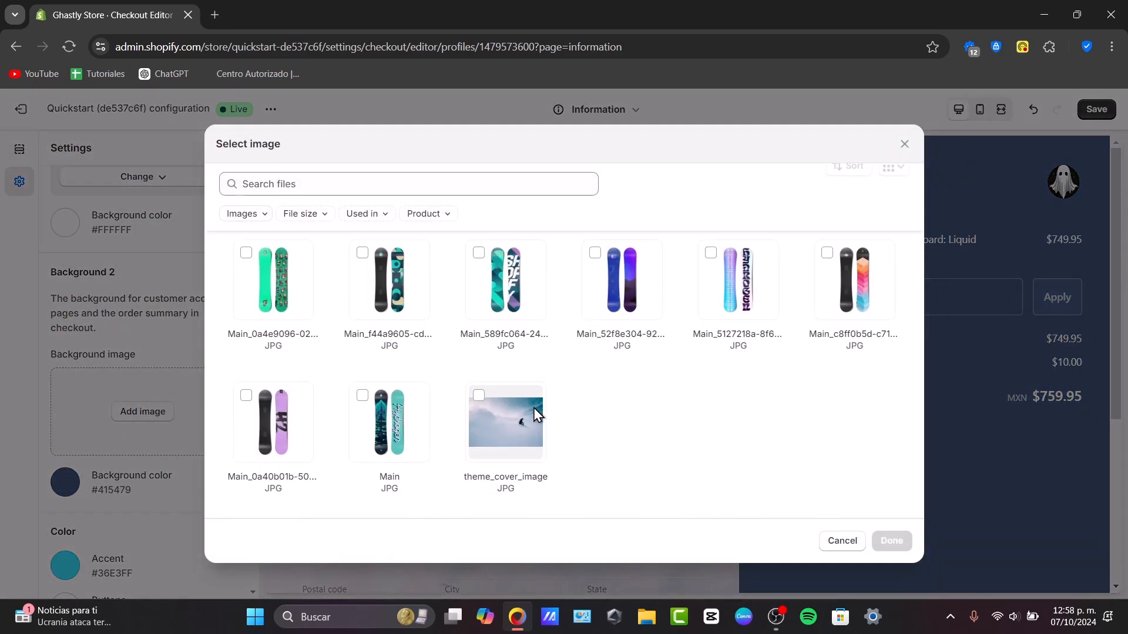
{"action": "left_click", "coordinate": [476, 408]}
{"action": "left_click", "coordinate": [891, 540]}
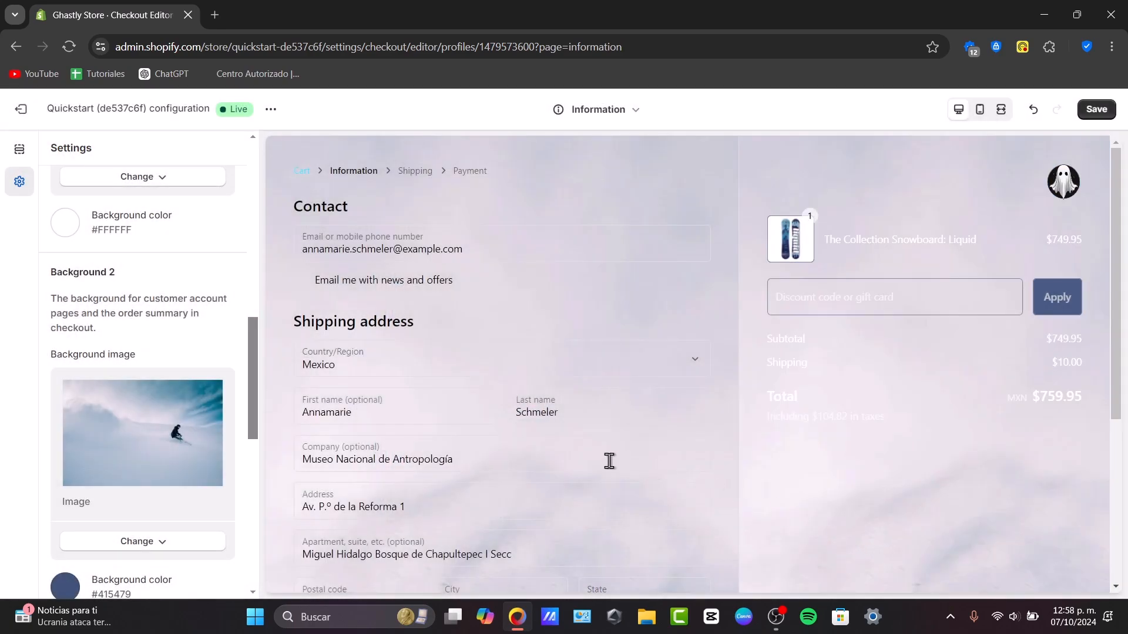
Set the Background 2 color of the order summary to #000000
{"action": "scroll", "coordinate": [96, 483], "scroll_direction": "down", "scroll_amount": 4}
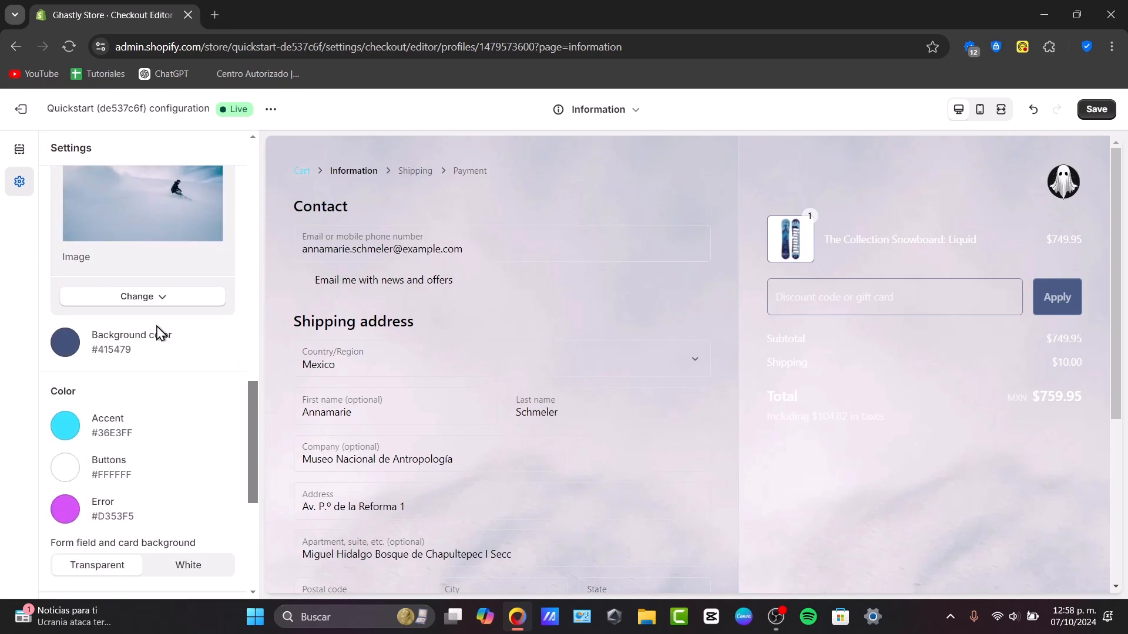
{"action": "left_click", "coordinate": [171, 342]}
{"action": "left_click_drag", "start_coordinate": [140, 444], "coordinate": [38, 516]}
Set the Buttons color of the checkout to #000000
{"action": "scroll", "coordinate": [194, 428], "scroll_direction": "down", "scroll_amount": 3}
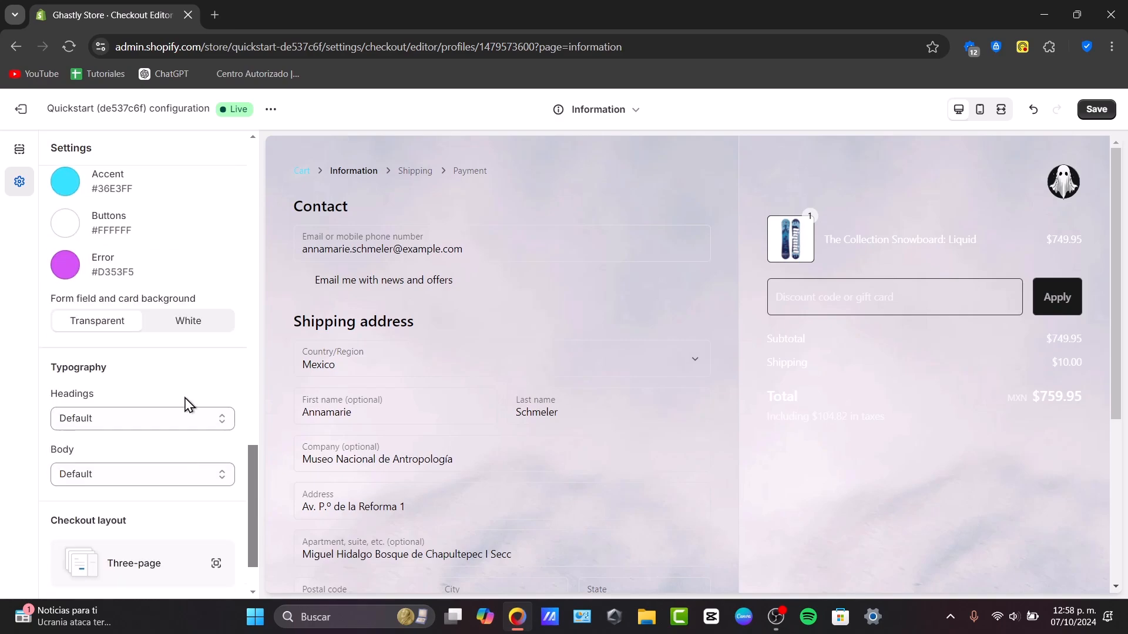
{"action": "scroll", "coordinate": [189, 403], "scroll_direction": "up", "scroll_amount": 4}
{"action": "left_click", "coordinate": [66, 468]}
{"action": "left_click_drag", "start_coordinate": [155, 359], "coordinate": [8, 512]}
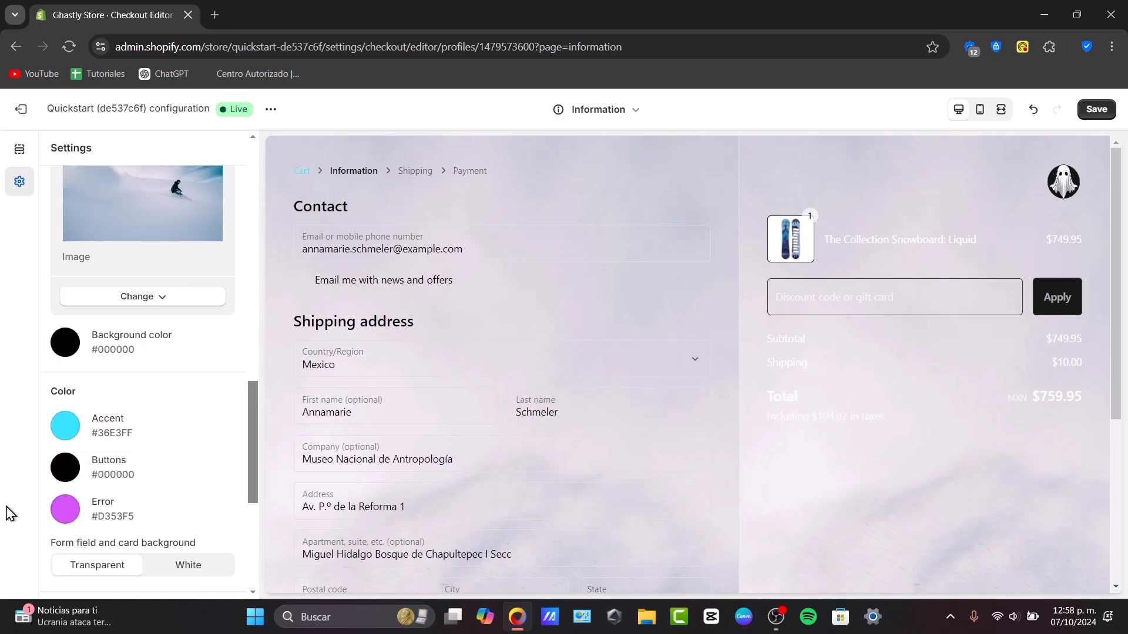
Compare the White and Transparent form field and card backgrounds and set the background to White
{"action": "scroll", "coordinate": [176, 457], "scroll_direction": "down", "scroll_amount": 4}
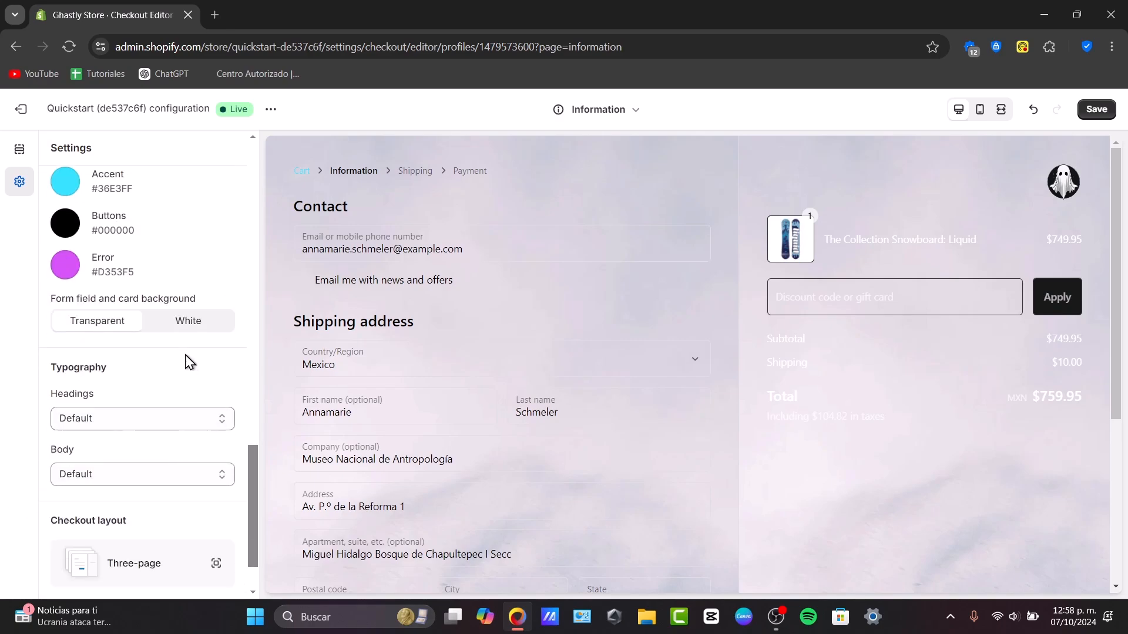
{"action": "left_click", "coordinate": [181, 335]}
{"action": "left_click", "coordinate": [94, 323]}
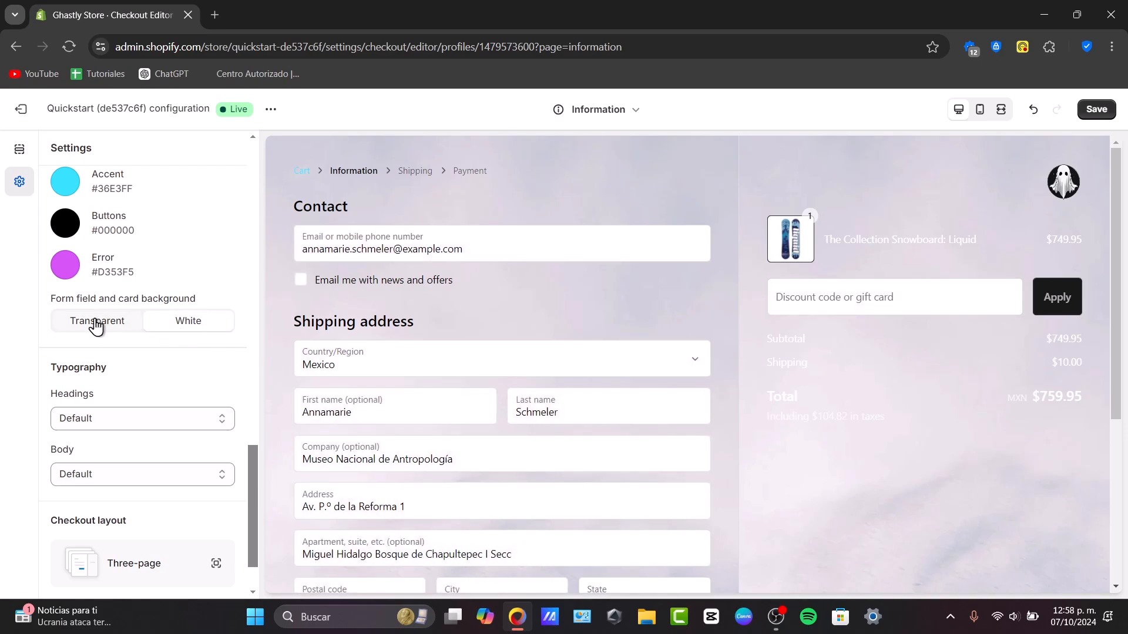
{"action": "left_click", "coordinate": [179, 323]}
{"action": "scroll", "coordinate": [873, 435], "scroll_direction": "down", "scroll_amount": 5}
{"action": "scroll", "coordinate": [868, 432], "scroll_direction": "up", "scroll_amount": 5}
{"action": "scroll", "coordinate": [857, 431], "scroll_direction": "down", "scroll_amount": 5}
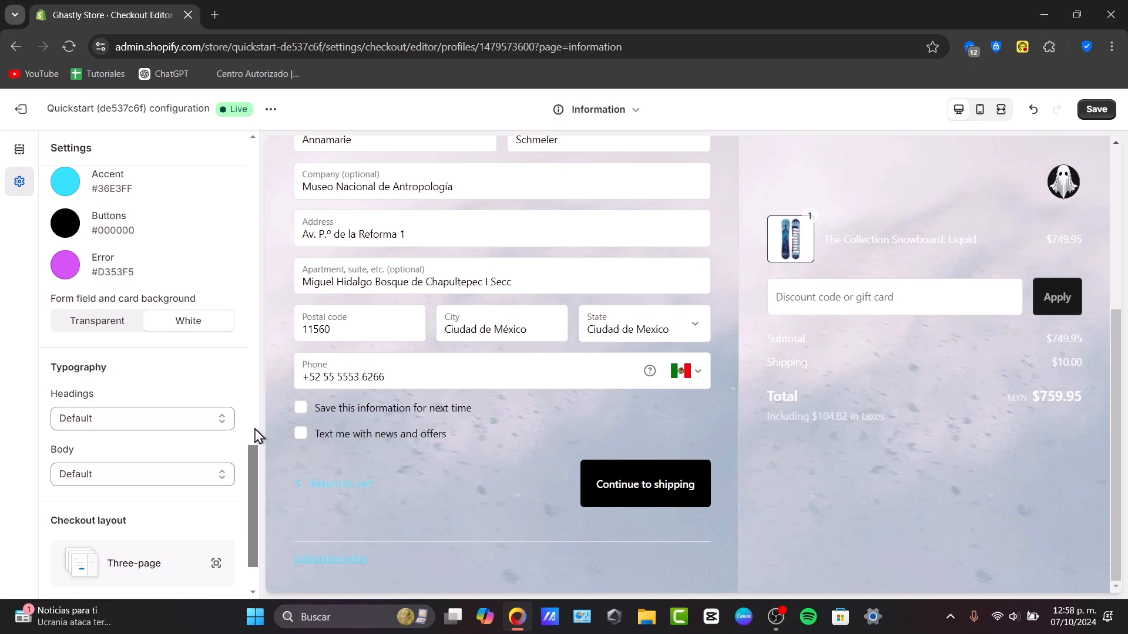
Try Americana as the headings font and settle on Nunito Sans
{"action": "left_click", "coordinate": [196, 418]}
{"action": "left_click", "coordinate": [108, 222]}
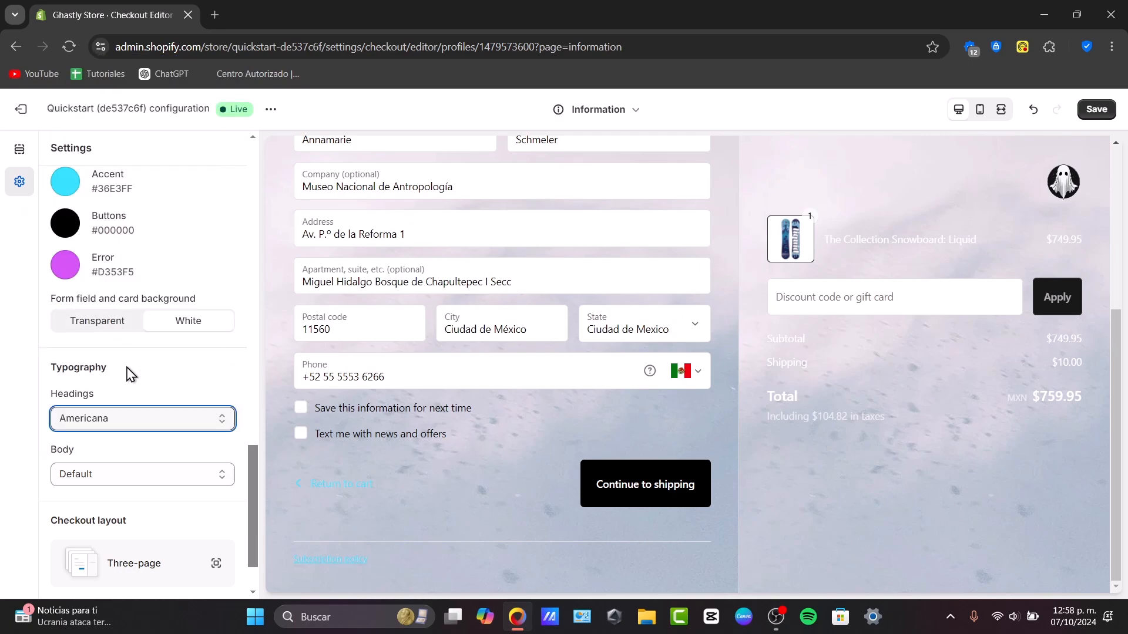
{"action": "left_click", "coordinate": [151, 413]}
{"action": "scroll", "coordinate": [128, 353], "scroll_direction": "down", "scroll_amount": 20}
{"action": "left_click", "coordinate": [125, 344]}
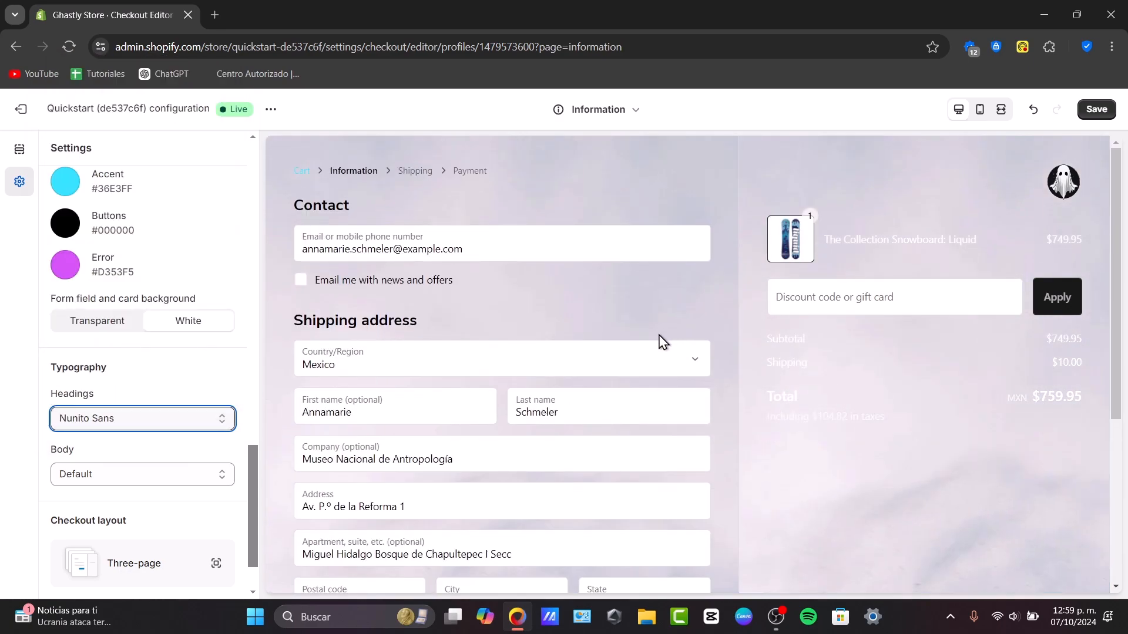
Try Arapey as the body font and settle on Montserrat
{"action": "left_click", "coordinate": [143, 475]}
{"action": "left_click", "coordinate": [176, 350]}
{"action": "scroll", "coordinate": [156, 423], "scroll_direction": "down", "scroll_amount": 2}
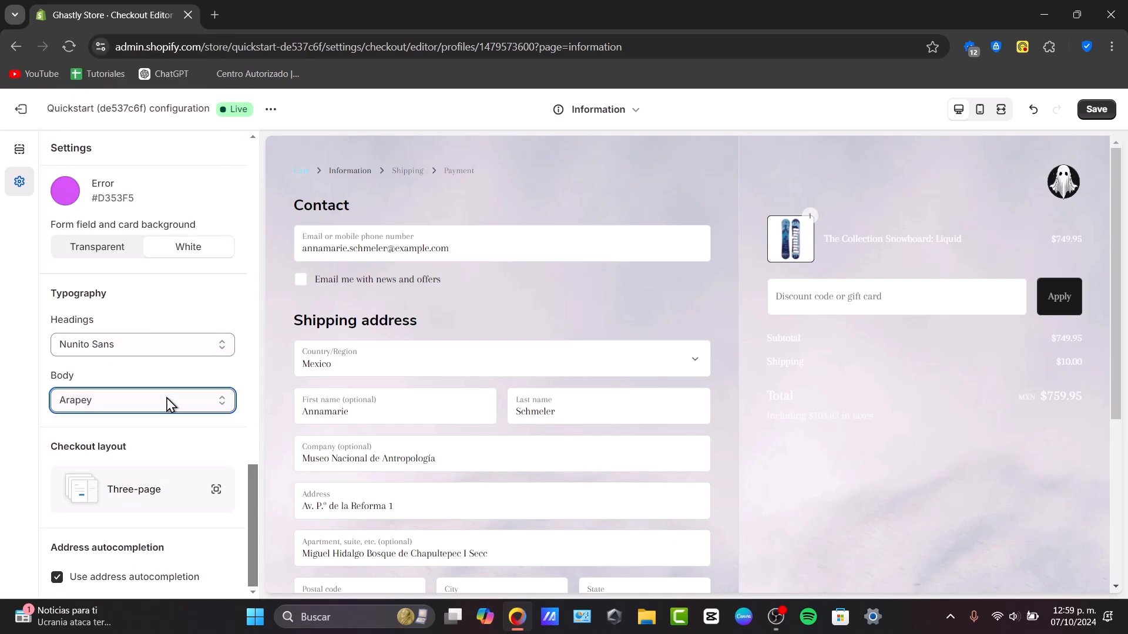
{"action": "left_click", "coordinate": [148, 410]}
{"action": "scroll", "coordinate": [147, 365], "scroll_direction": "down", "scroll_amount": 20}
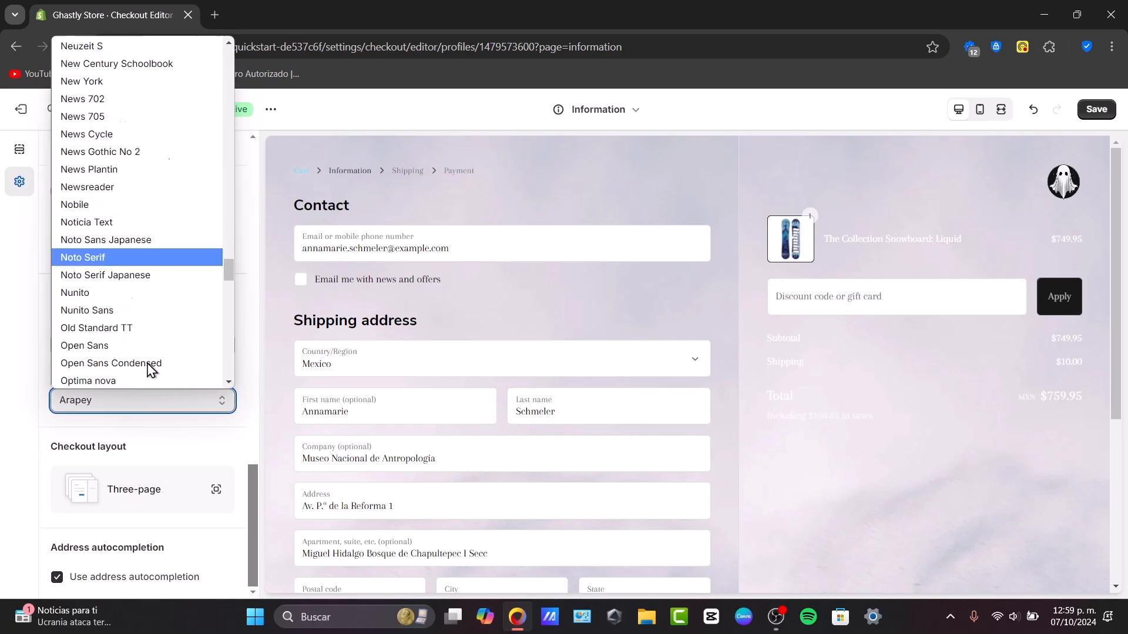
{"action": "scroll", "coordinate": [144, 352], "scroll_direction": "up", "scroll_amount": 8}
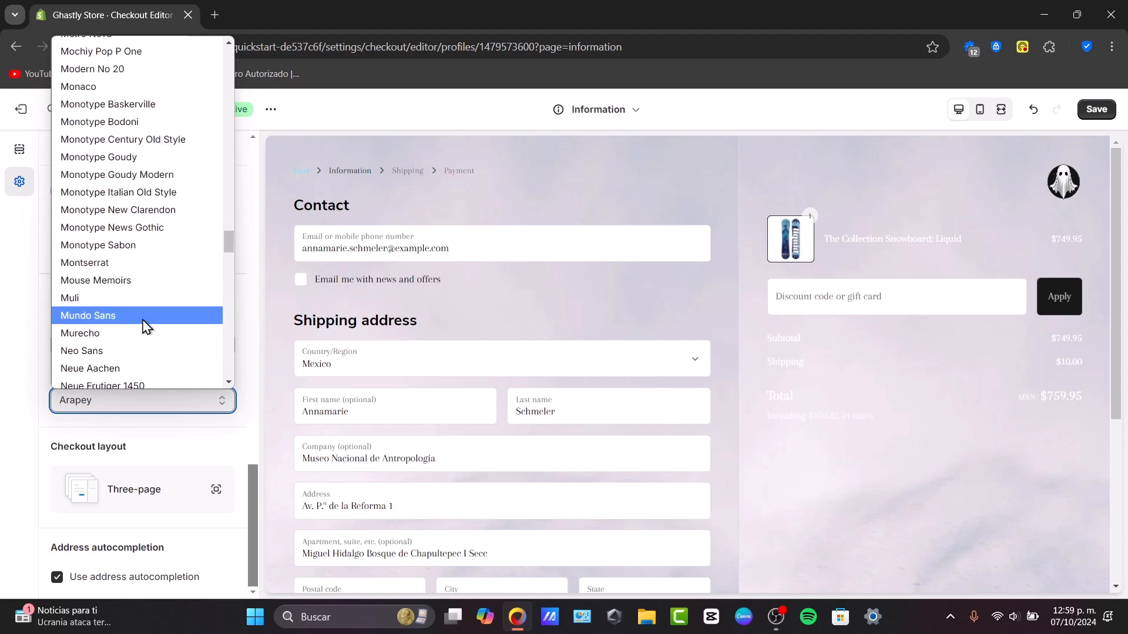
{"action": "left_click", "coordinate": [151, 265]}
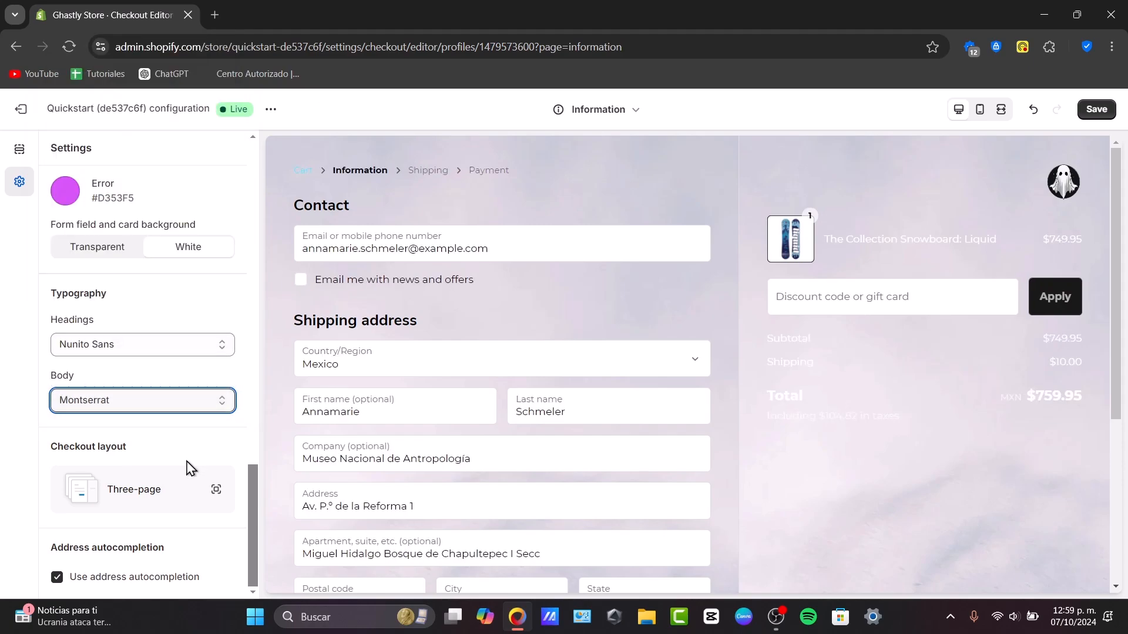
Change the checkout layout to One-page checkout and look through the resulting page
{"action": "left_click", "coordinate": [214, 491]}
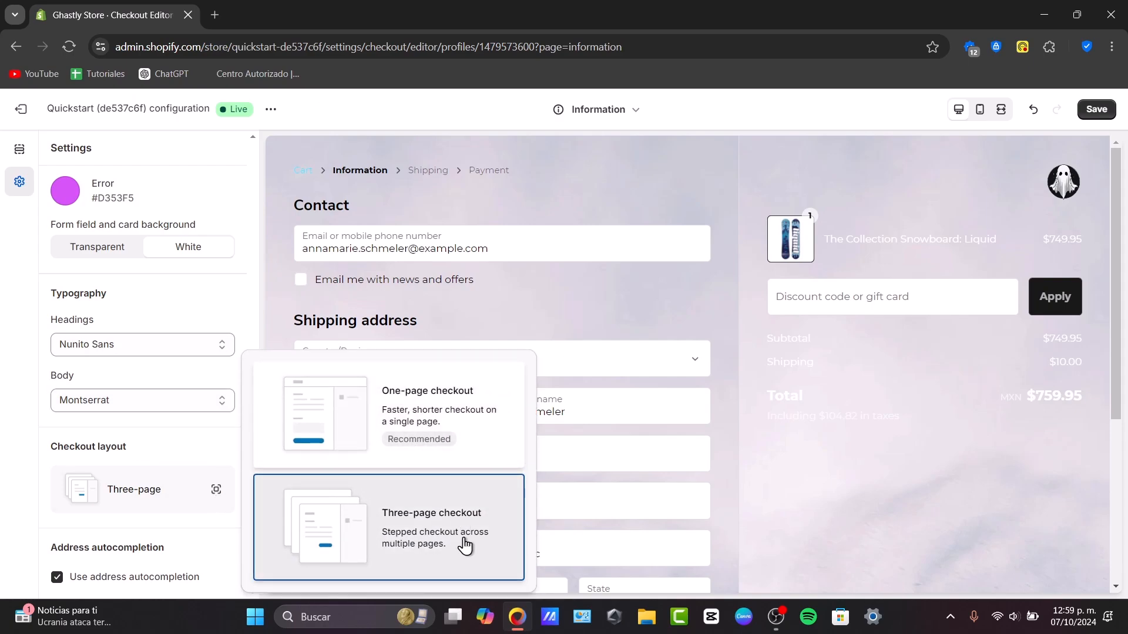
{"action": "left_click", "coordinate": [496, 445]}
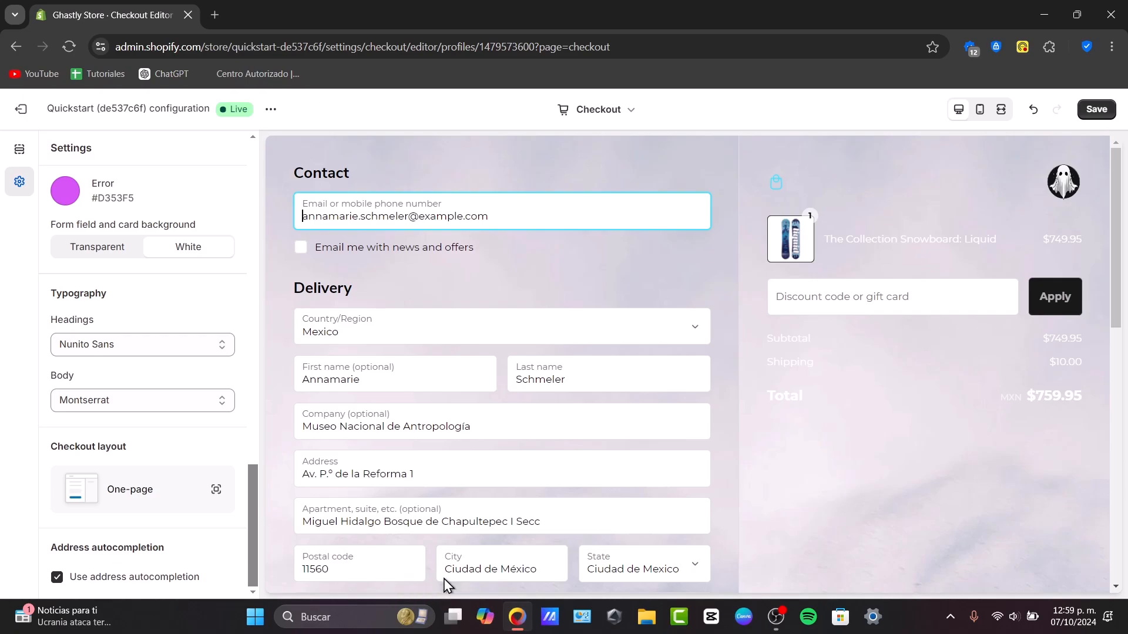
{"action": "scroll", "coordinate": [890, 347], "scroll_direction": "down", "scroll_amount": 10}
{"action": "scroll", "coordinate": [892, 353], "scroll_direction": "up", "scroll_amount": 7}
{"action": "scroll", "coordinate": [892, 352], "scroll_direction": "up", "scroll_amount": 4}
{"action": "scroll", "coordinate": [887, 355], "scroll_direction": "down", "scroll_amount": 9}
{"action": "scroll", "coordinate": [693, 403], "scroll_direction": "up", "scroll_amount": 9}
Save the checkout configuration and open its preview in a new browser tab
{"action": "left_click", "coordinate": [1096, 109]}
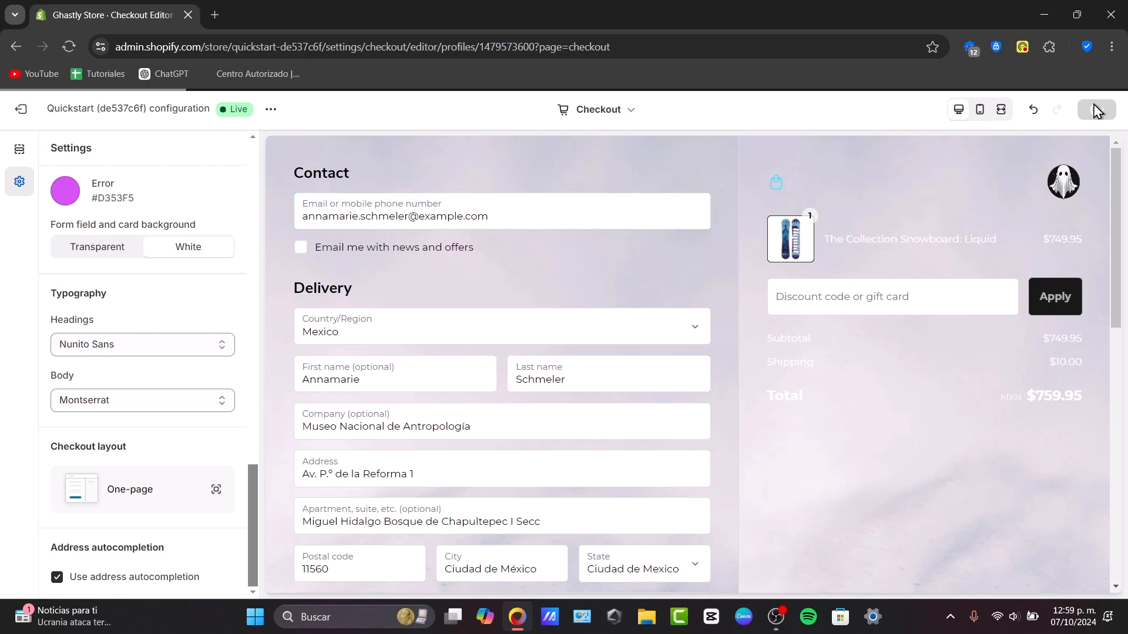
{"action": "left_click", "coordinate": [271, 110]}
{"action": "key", "text": "Escape"}
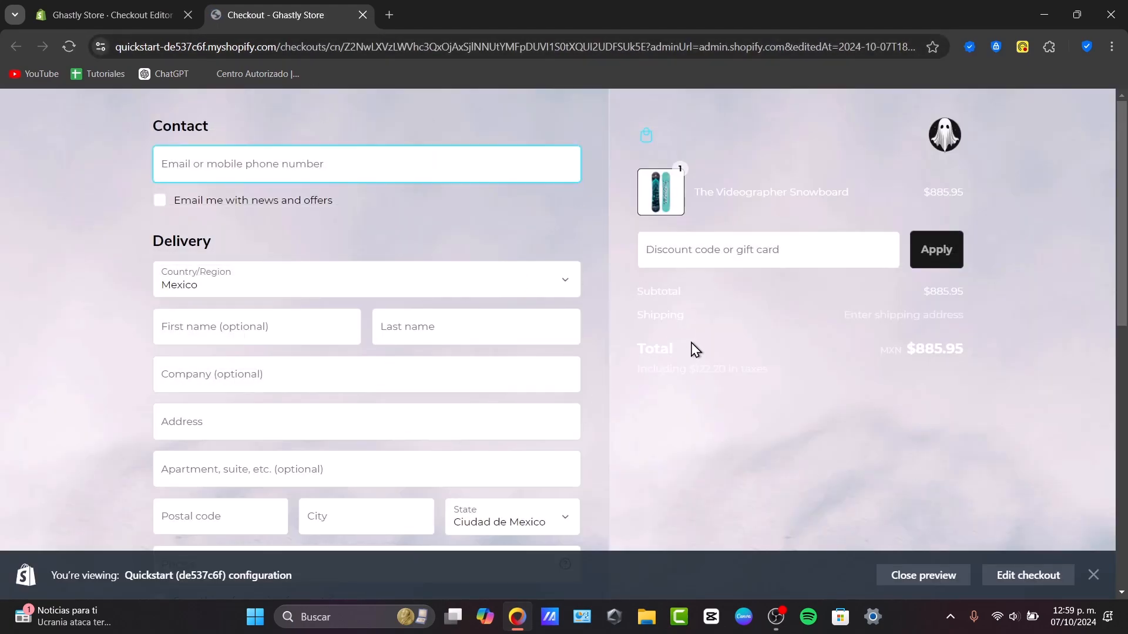
Dismiss the preview bar and examine the previewed checkout page from the contact fields to the payment area
{"action": "scroll", "coordinate": [693, 351], "scroll_direction": "down", "scroll_amount": 10}
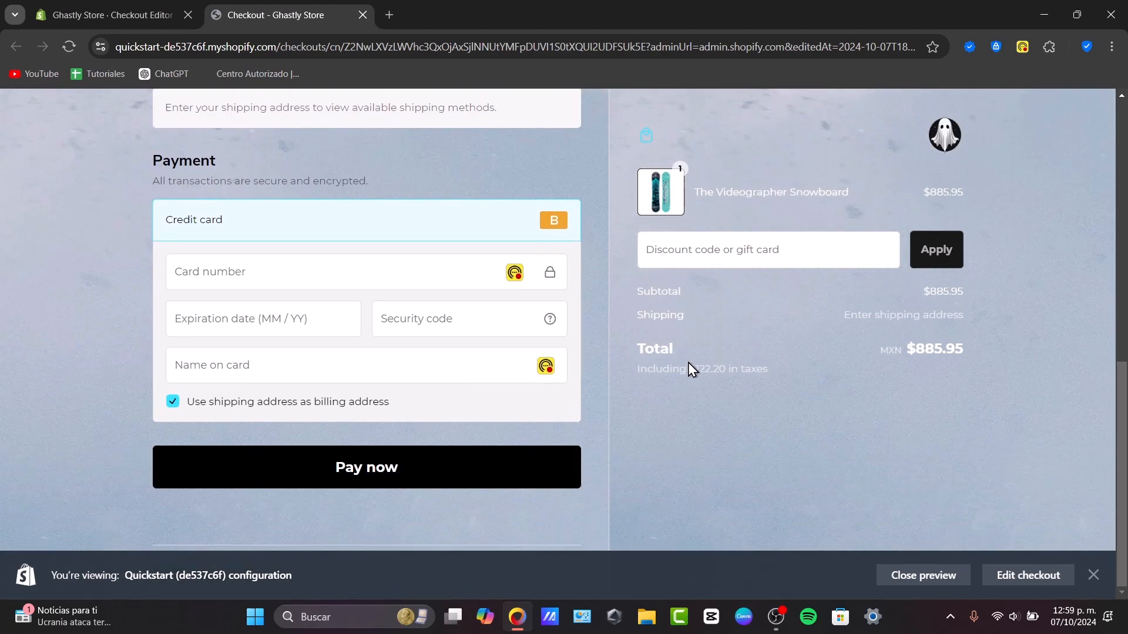
{"action": "left_click", "coordinate": [1093, 576]}
{"action": "scroll", "coordinate": [669, 468], "scroll_direction": "up", "scroll_amount": 10}
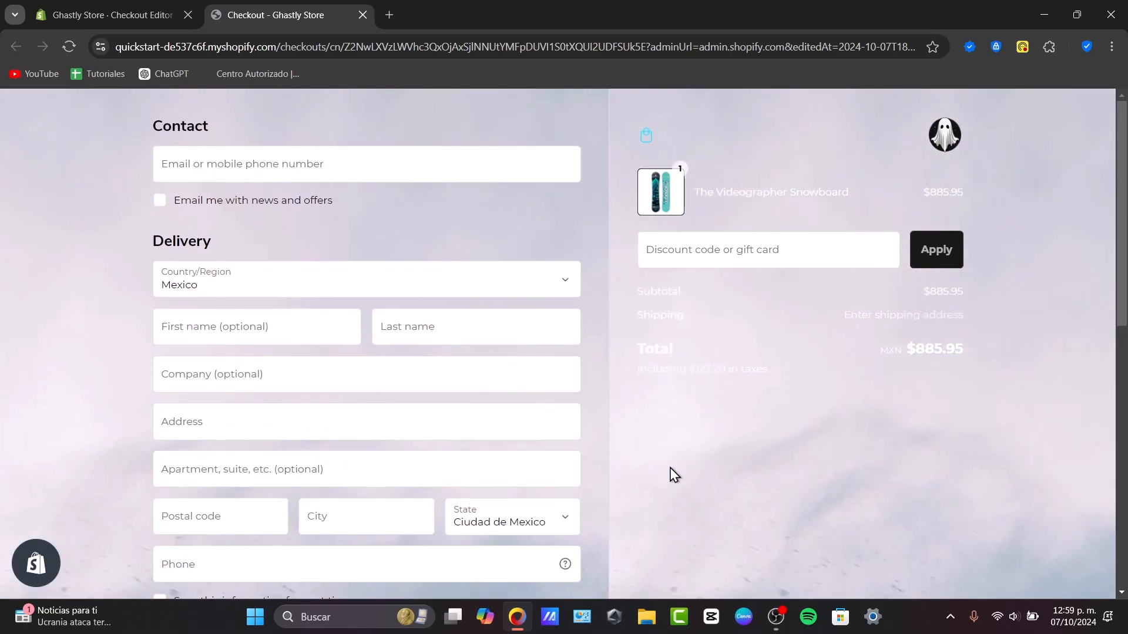
{"action": "scroll", "coordinate": [670, 469], "scroll_direction": "down", "scroll_amount": 10}
{"action": "scroll", "coordinate": [667, 469], "scroll_direction": "up", "scroll_amount": 8}
{"action": "scroll", "coordinate": [664, 467], "scroll_direction": "down", "scroll_amount": 8}
{"action": "scroll", "coordinate": [664, 468], "scroll_direction": "up", "scroll_amount": 6}
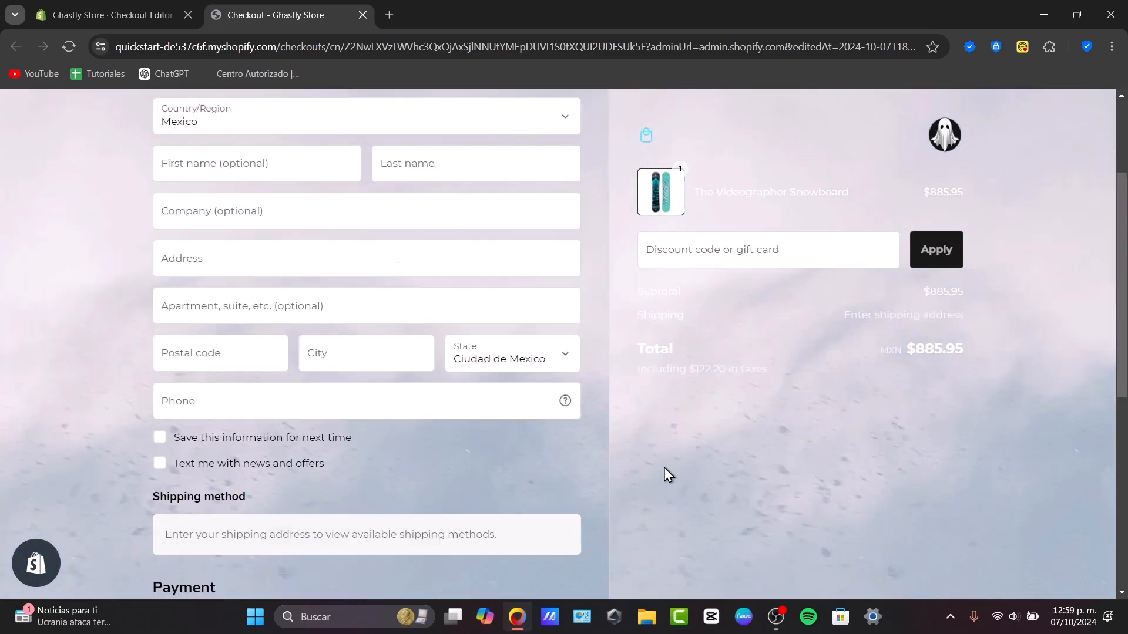
{"action": "scroll", "coordinate": [664, 468], "scroll_direction": "down", "scroll_amount": 6}
Return to the checkout editor and look at the Sections options for the Checkout page
{"action": "left_click", "coordinate": [141, 7]}
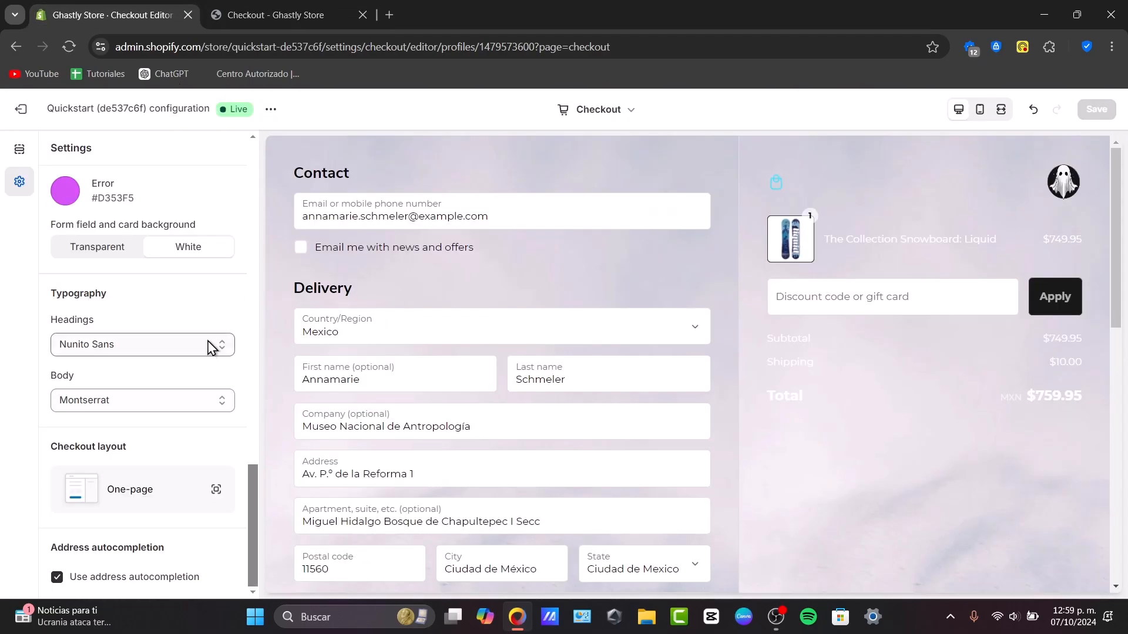
{"action": "scroll", "coordinate": [139, 297], "scroll_direction": "up", "scroll_amount": 15}
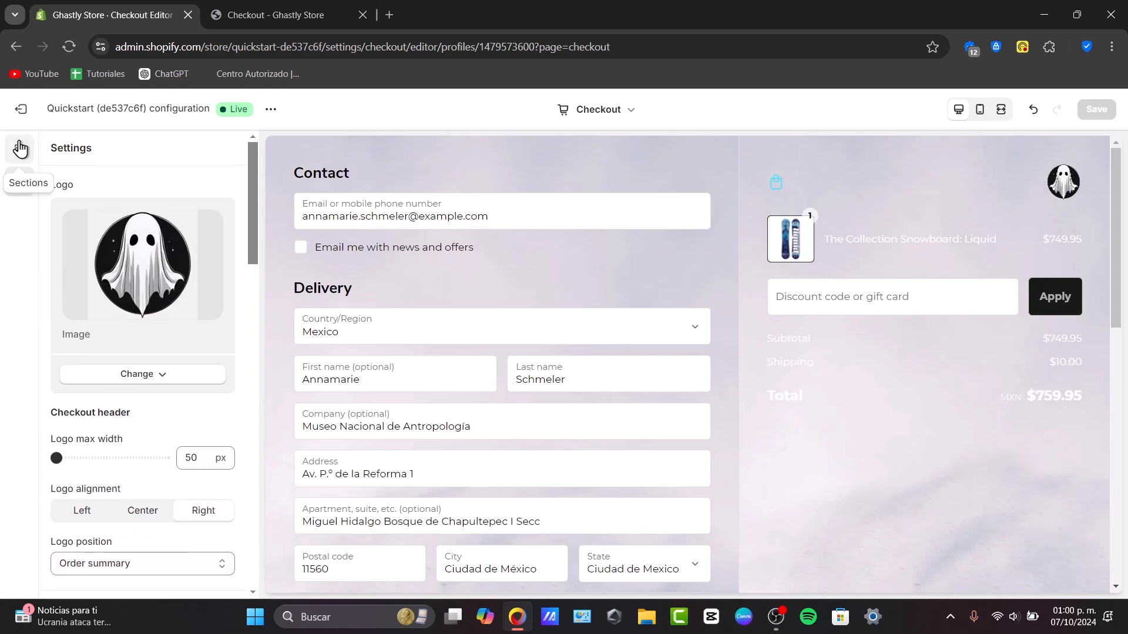
{"action": "left_click", "coordinate": [20, 149]}
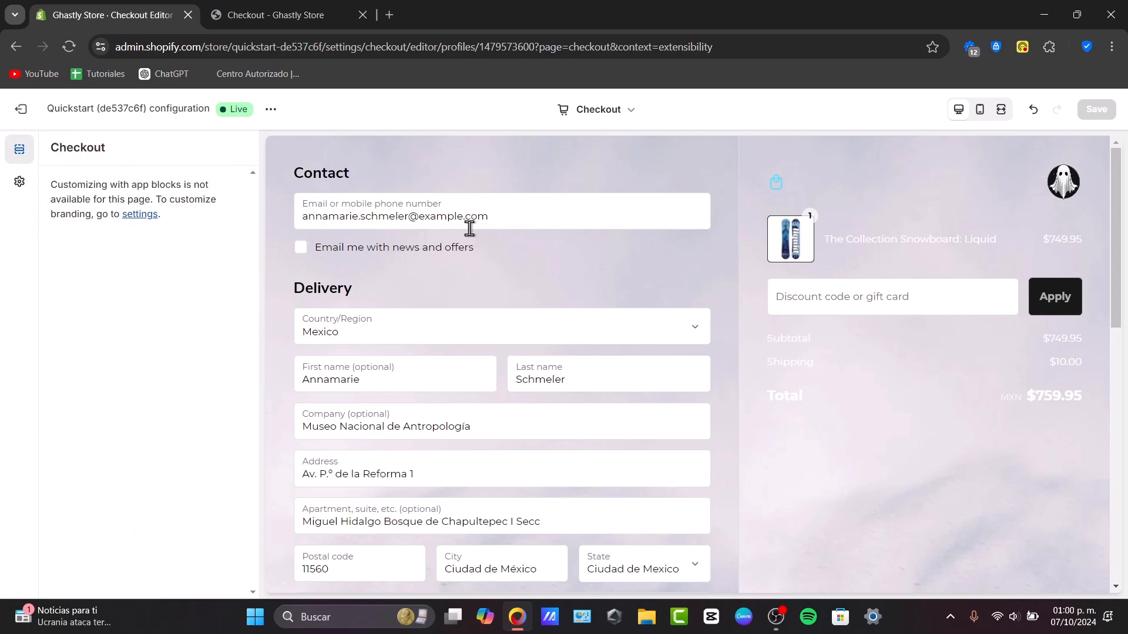
{"action": "scroll", "coordinate": [554, 300], "scroll_direction": "down", "scroll_amount": 10}
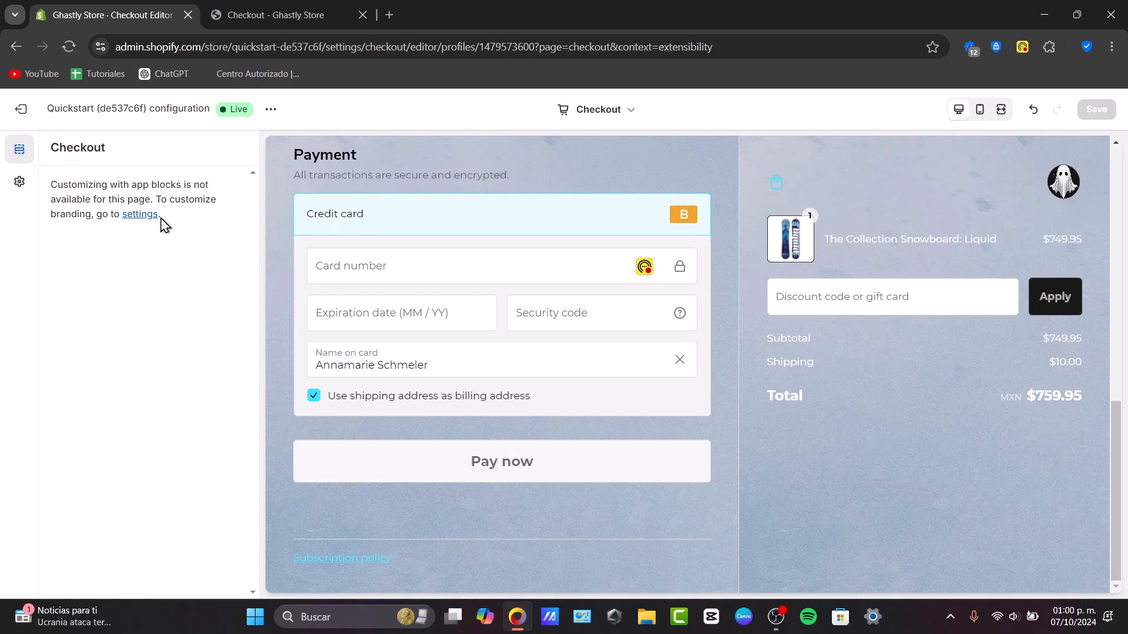
Go back to the branding settings and turn off Use address autocompletion
{"action": "left_click", "coordinate": [144, 214]}
{"action": "scroll", "coordinate": [194, 323], "scroll_direction": "down", "scroll_amount": 15}
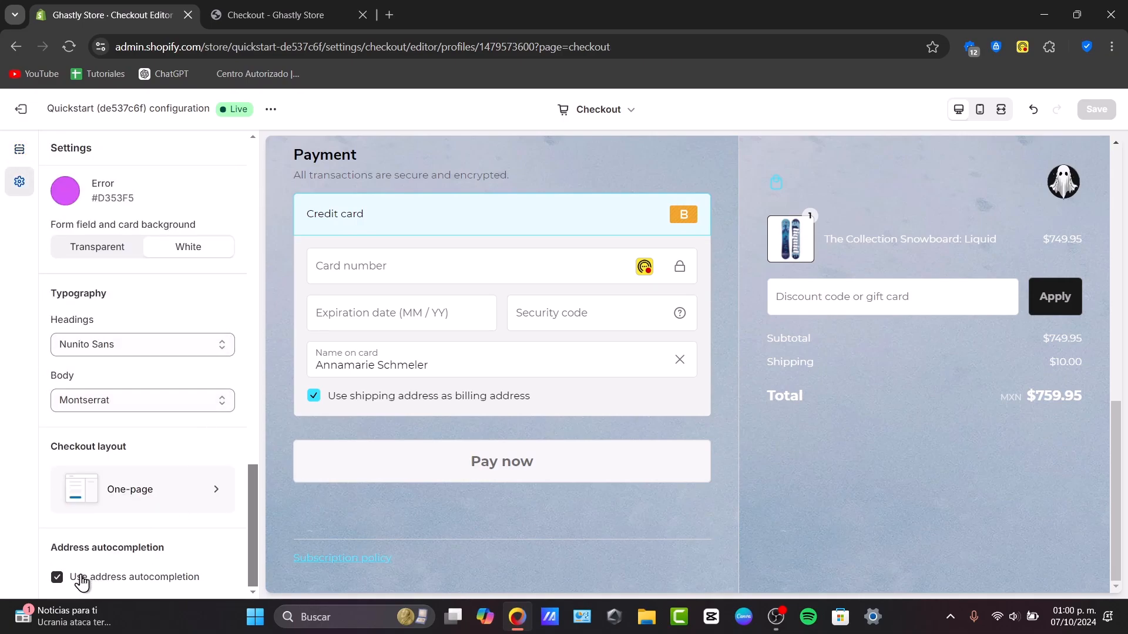
{"action": "left_click", "coordinate": [173, 582]}
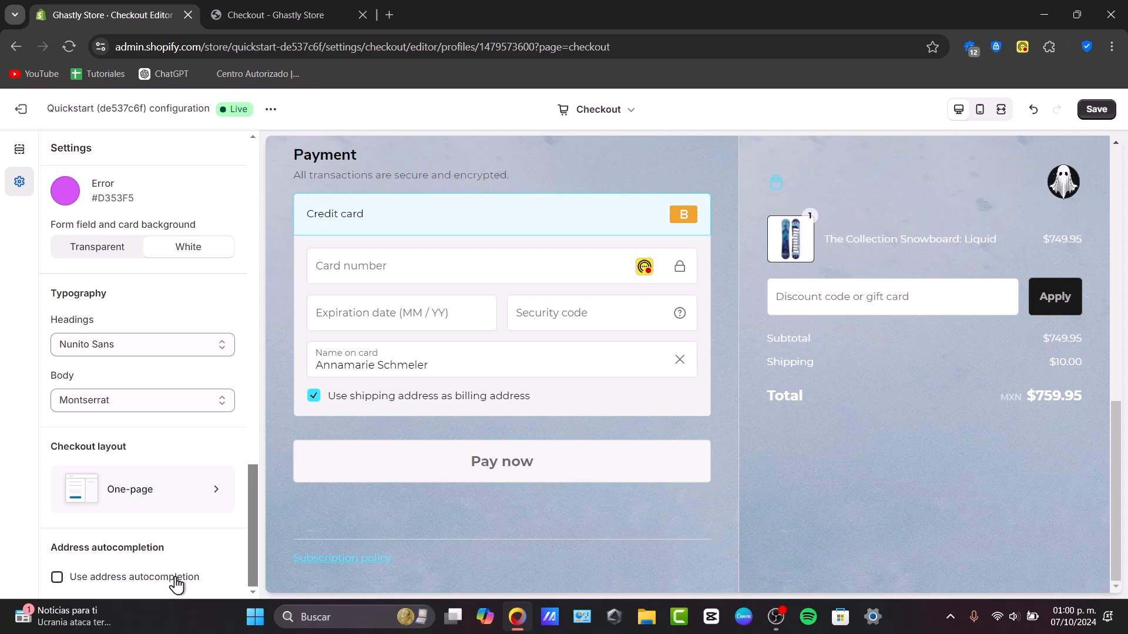
Turn Use address autocompletion back on, and exit both the checkout editor and the store settings
{"action": "left_click", "coordinate": [175, 582]}
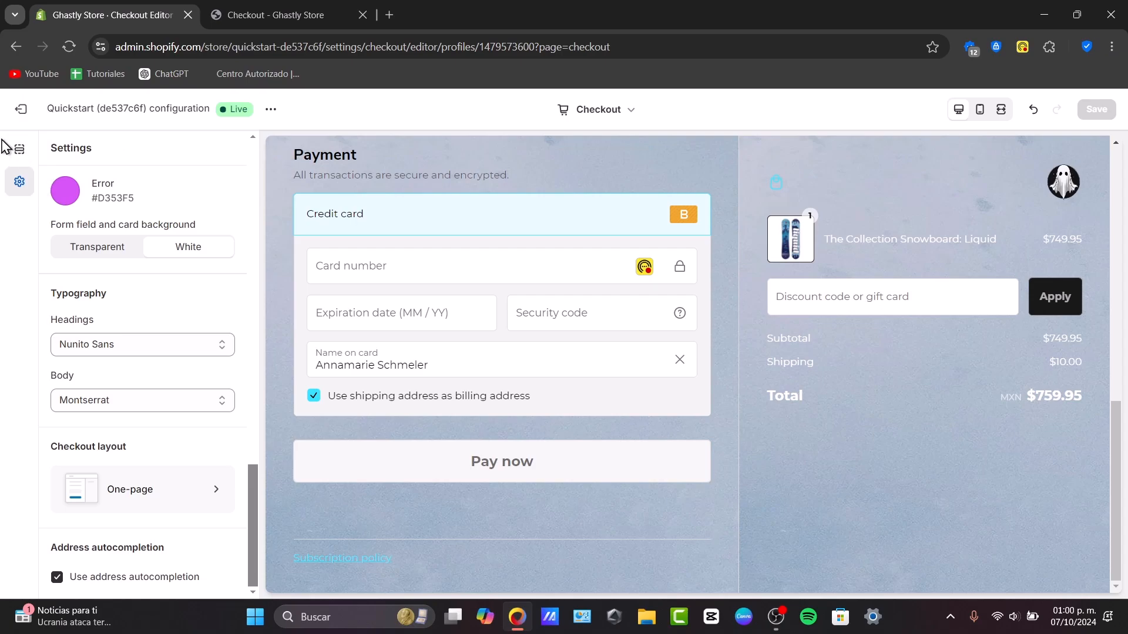
{"action": "left_click", "coordinate": [23, 123]}
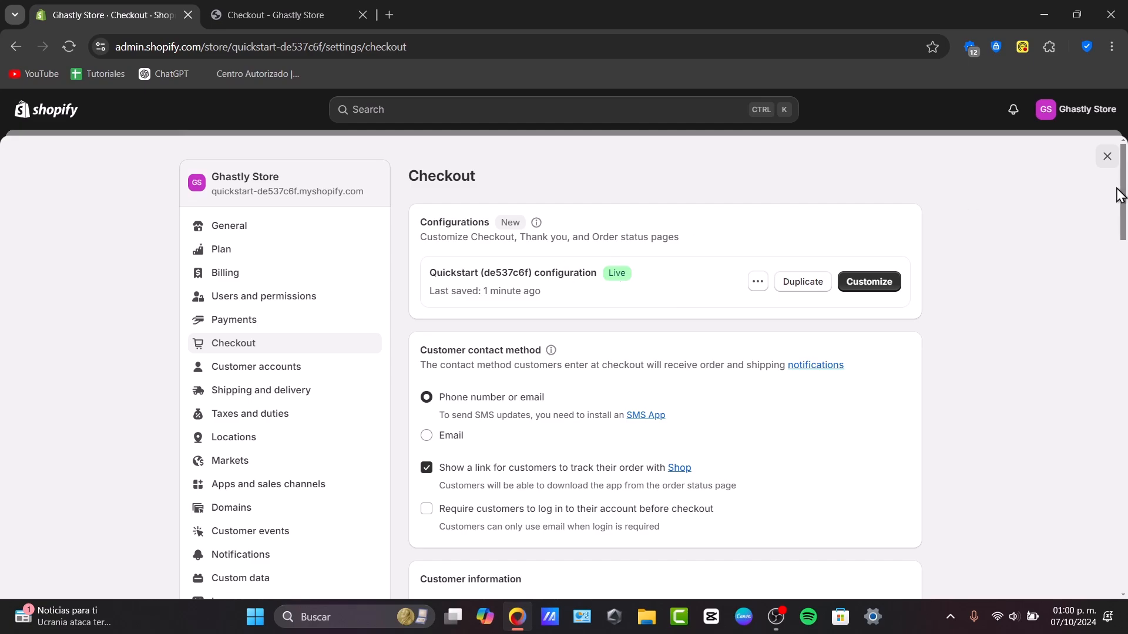
{"action": "left_click", "coordinate": [1107, 157]}
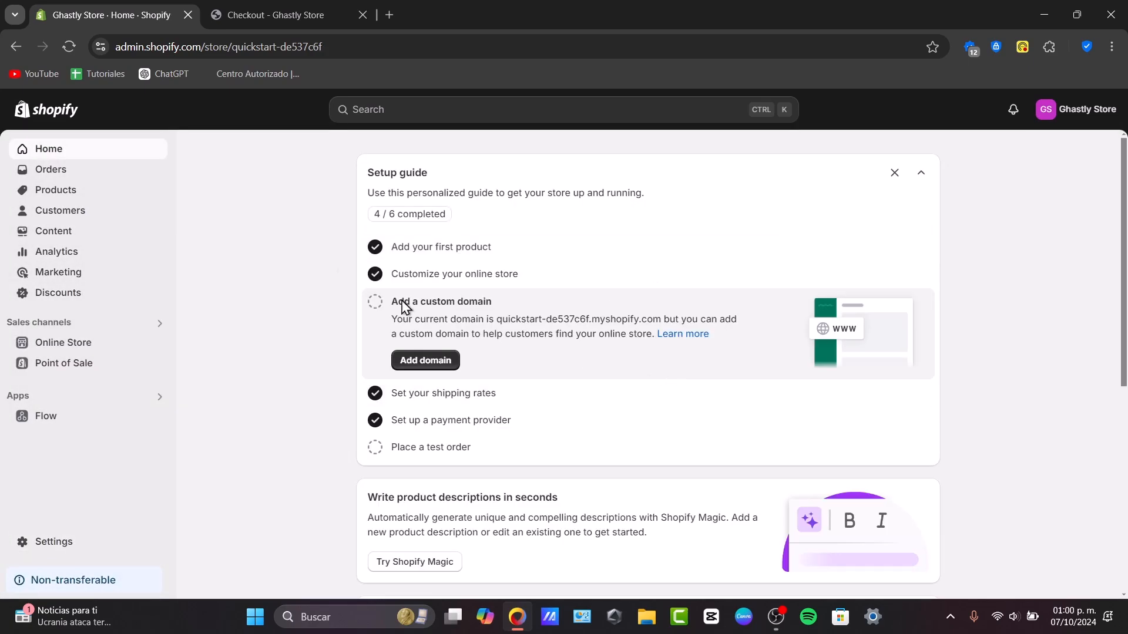
Open the online store's themes and look at the additional actions available for the current theme, Updated copy of Dawn
{"action": "left_click", "coordinate": [65, 344]}
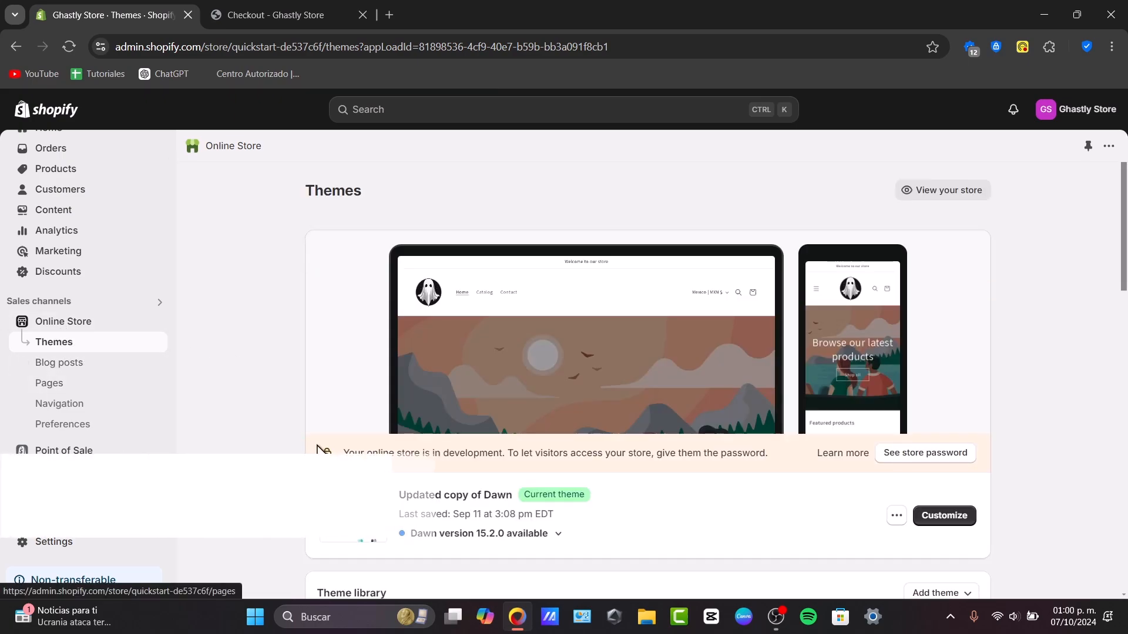
{"action": "scroll", "coordinate": [826, 533], "scroll_direction": "down", "scroll_amount": 4}
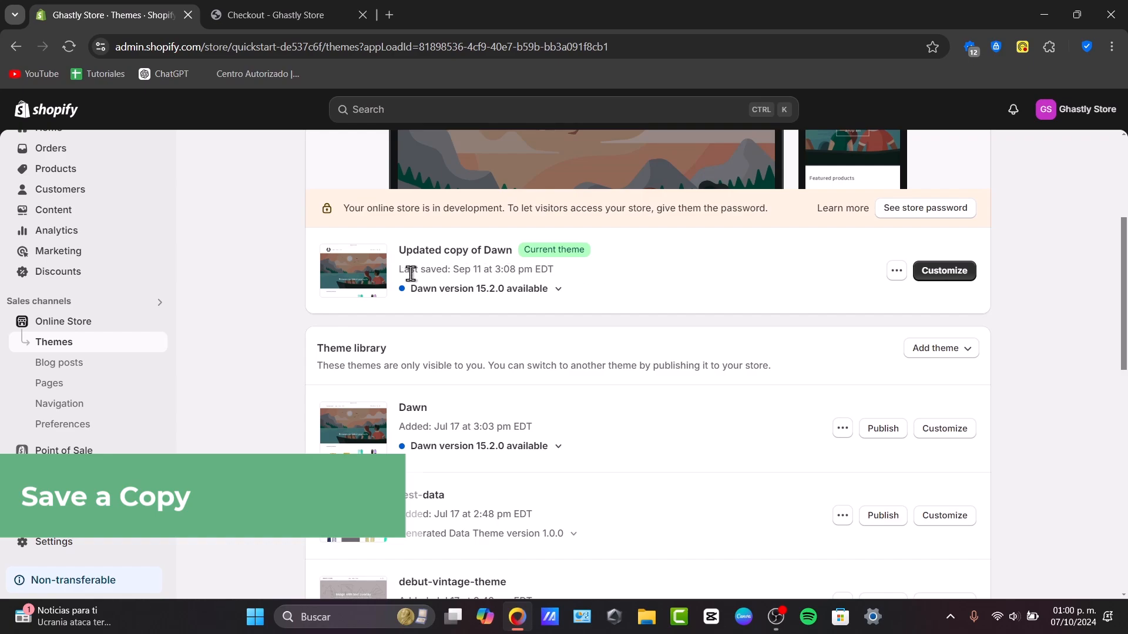
{"action": "left_click_drag", "start_coordinate": [587, 251], "coordinate": [509, 256]}
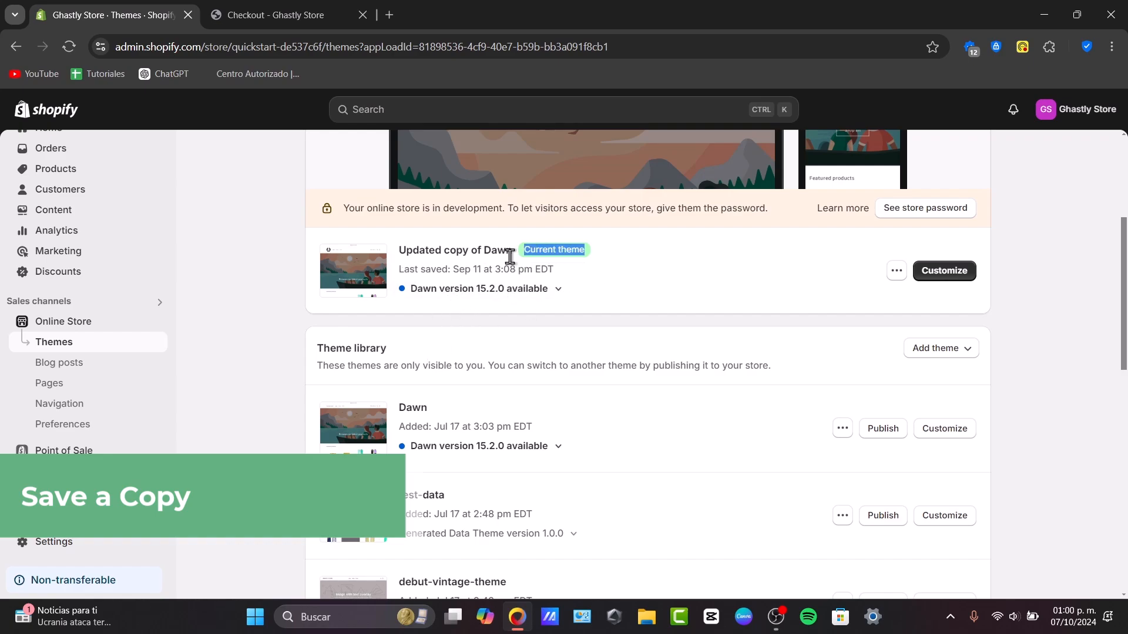
{"action": "left_click", "coordinate": [673, 270]}
{"action": "left_click", "coordinate": [896, 270]}
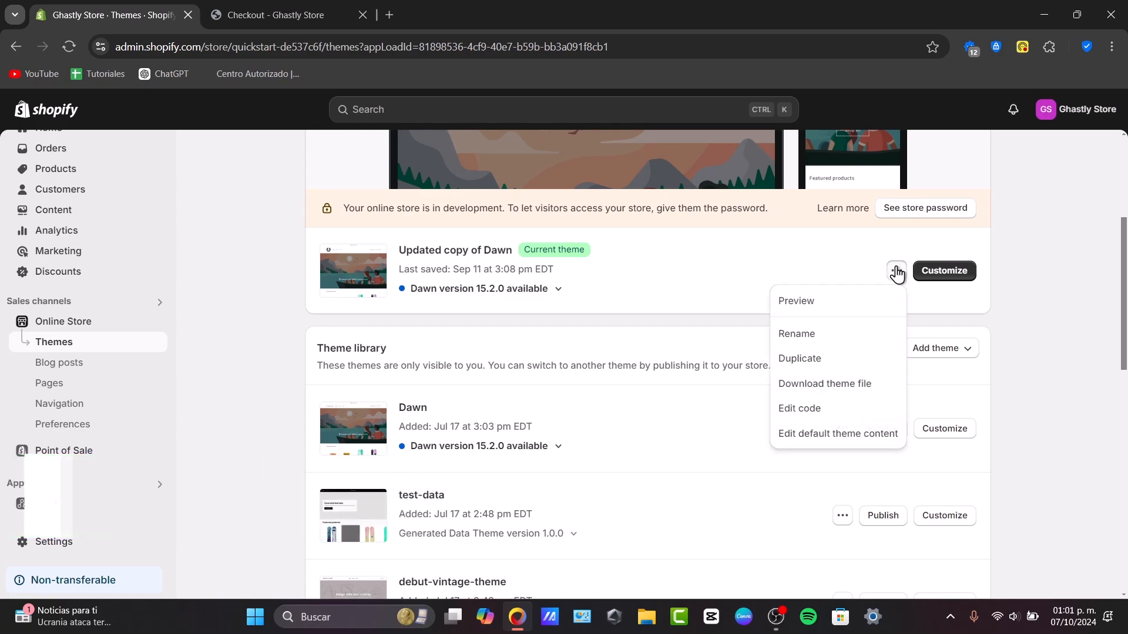
{"action": "left_click", "coordinate": [677, 308]}
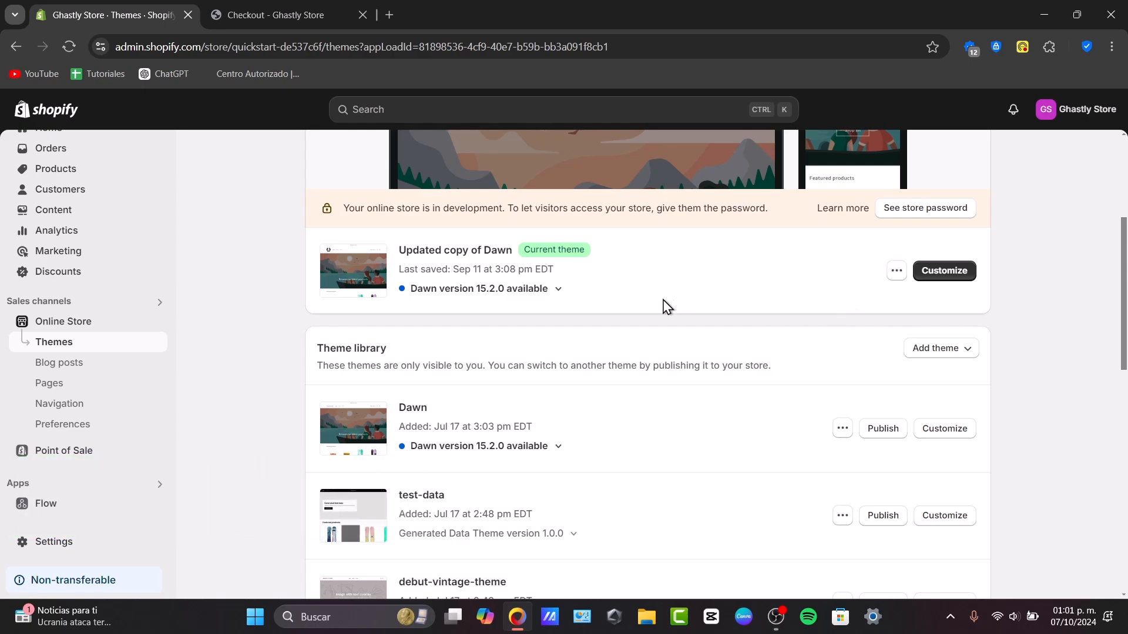
Add the Dawn version 15.2.0 update of the current theme to the theme library as an updated copy
{"action": "left_click", "coordinate": [537, 291]}
{"action": "scroll", "coordinate": [517, 390], "scroll_direction": "down", "scroll_amount": 5}
{"action": "scroll", "coordinate": [484, 312], "scroll_direction": "up", "scroll_amount": 5}
{"action": "left_click", "coordinate": [491, 291]}
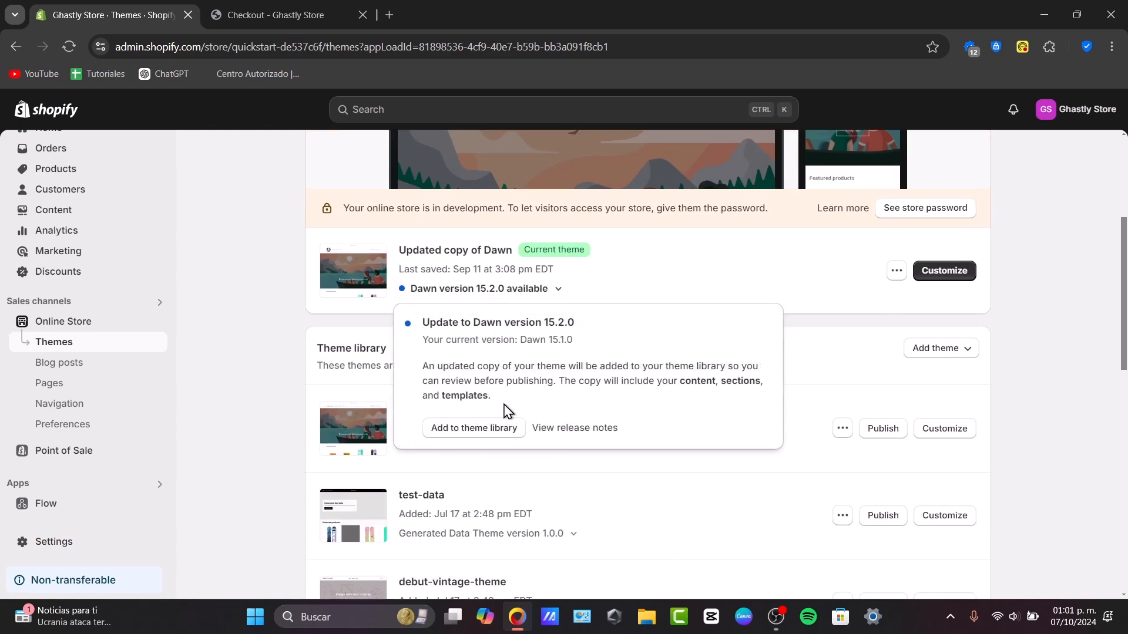
{"action": "left_click", "coordinate": [508, 434]}
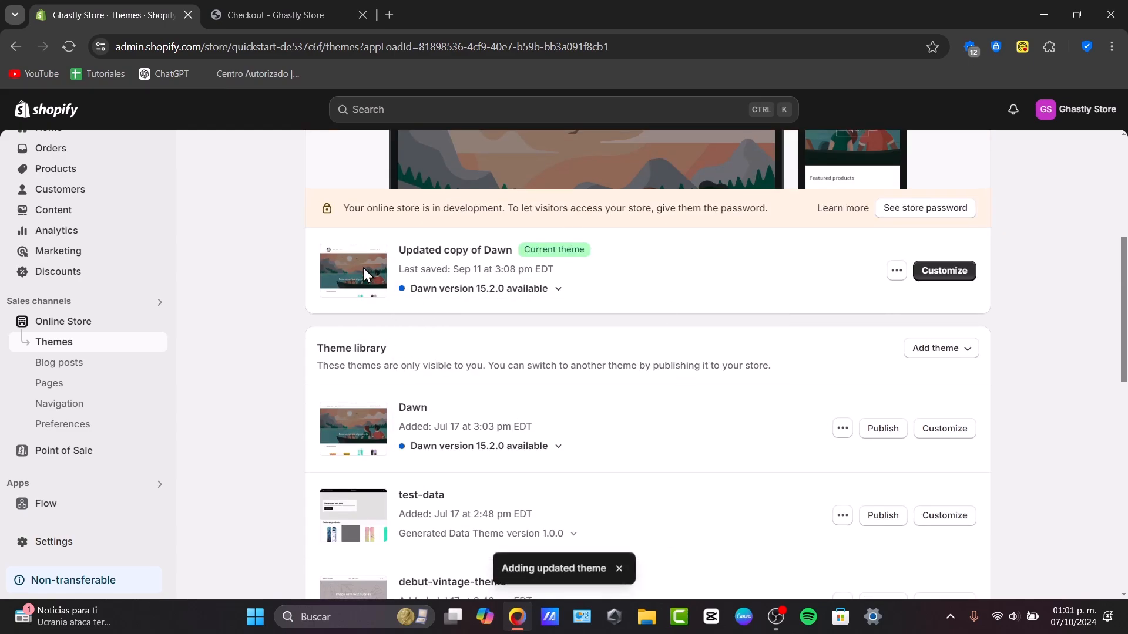
{"action": "scroll", "coordinate": [441, 264], "scroll_direction": "down", "scroll_amount": 1}
{"action": "left_click_drag", "start_coordinate": [437, 355], "coordinate": [614, 361]}
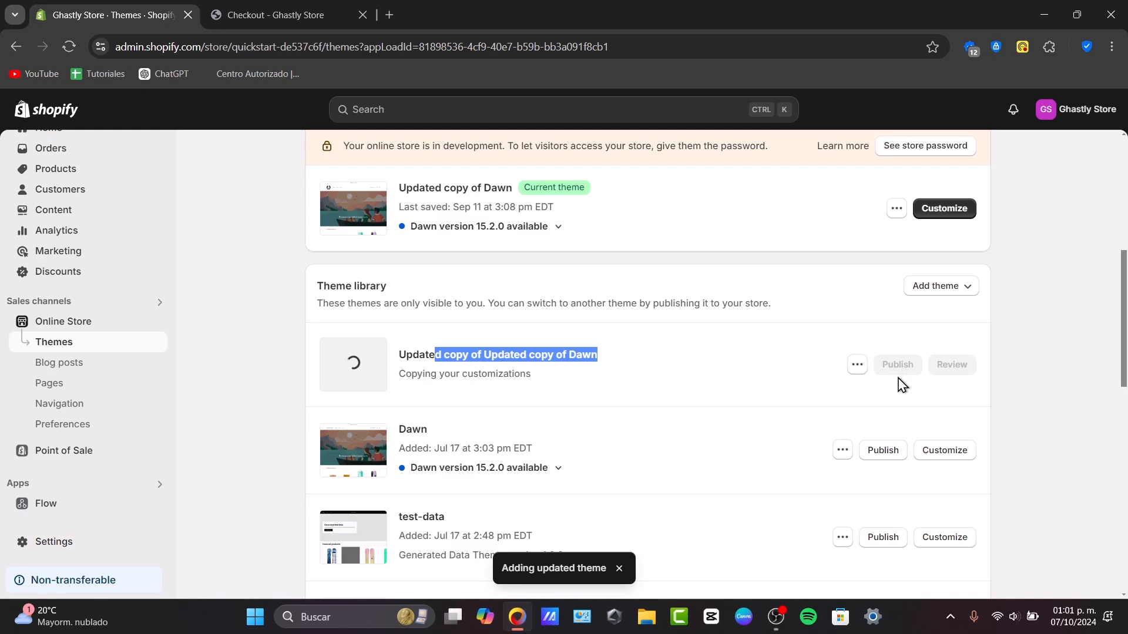
Return to the previewed checkout page and examine its contact and delivery fields and the discount code field
{"action": "left_click", "coordinate": [303, 5]}
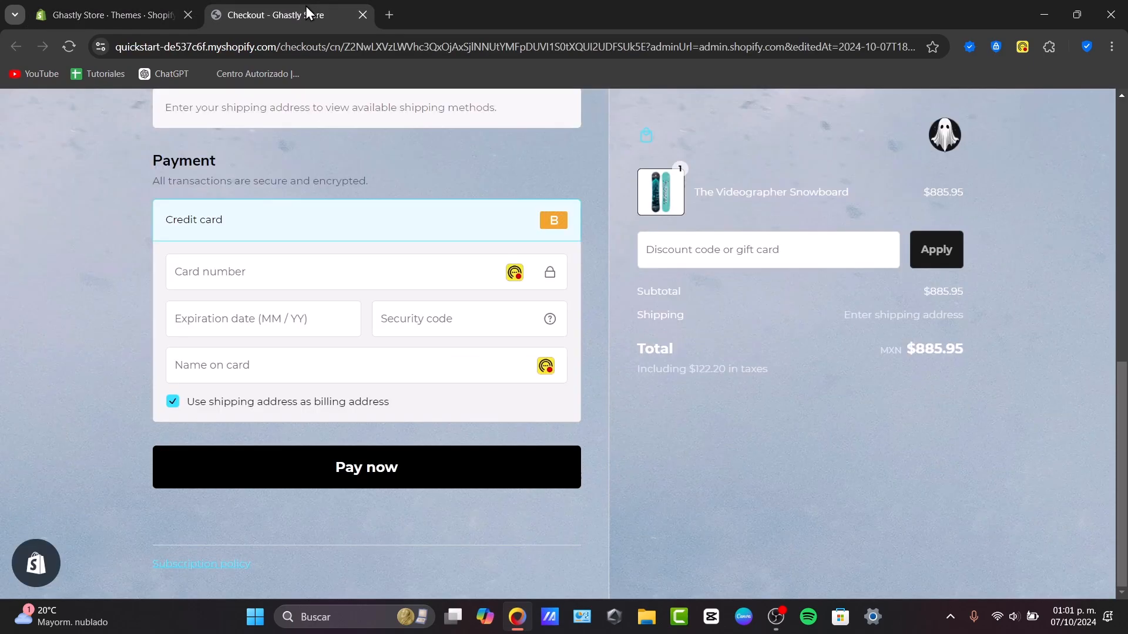
{"action": "scroll", "coordinate": [1013, 297], "scroll_direction": "up", "scroll_amount": 10}
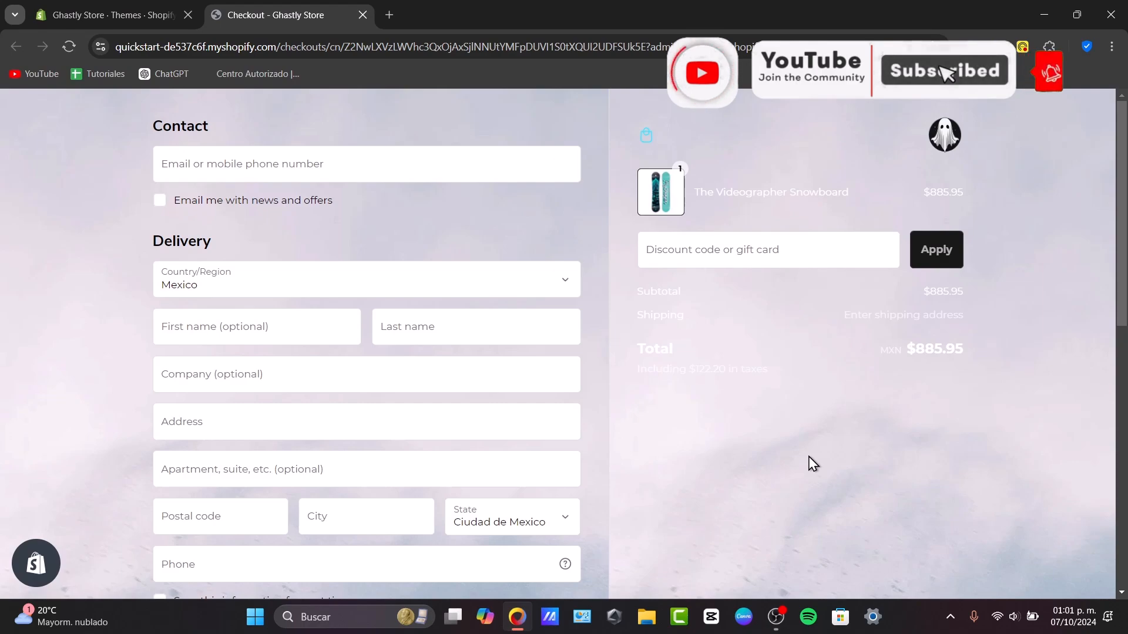
{"action": "left_click", "coordinate": [706, 262]}
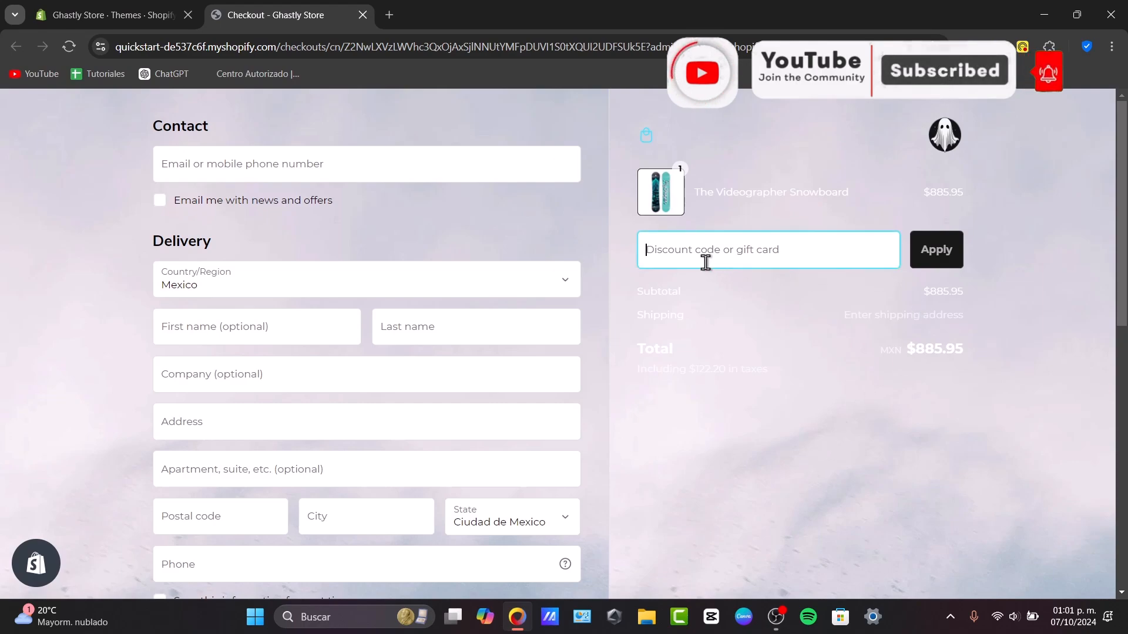